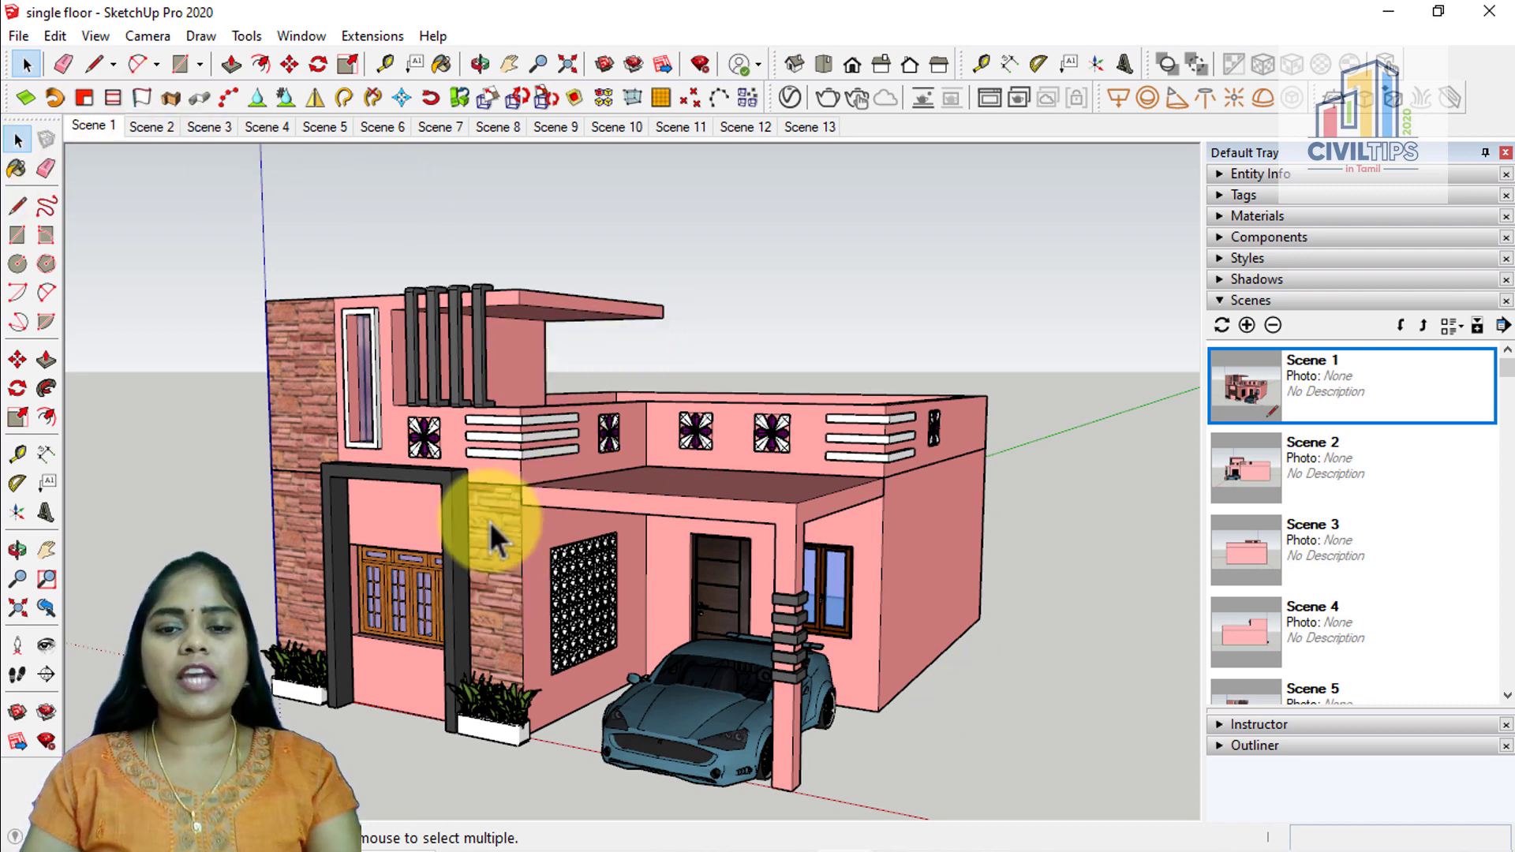
Step through Scenes 2 to 10, then return to Scene 8's empty room corner
{"action": "left_click", "coordinate": [145, 128]}
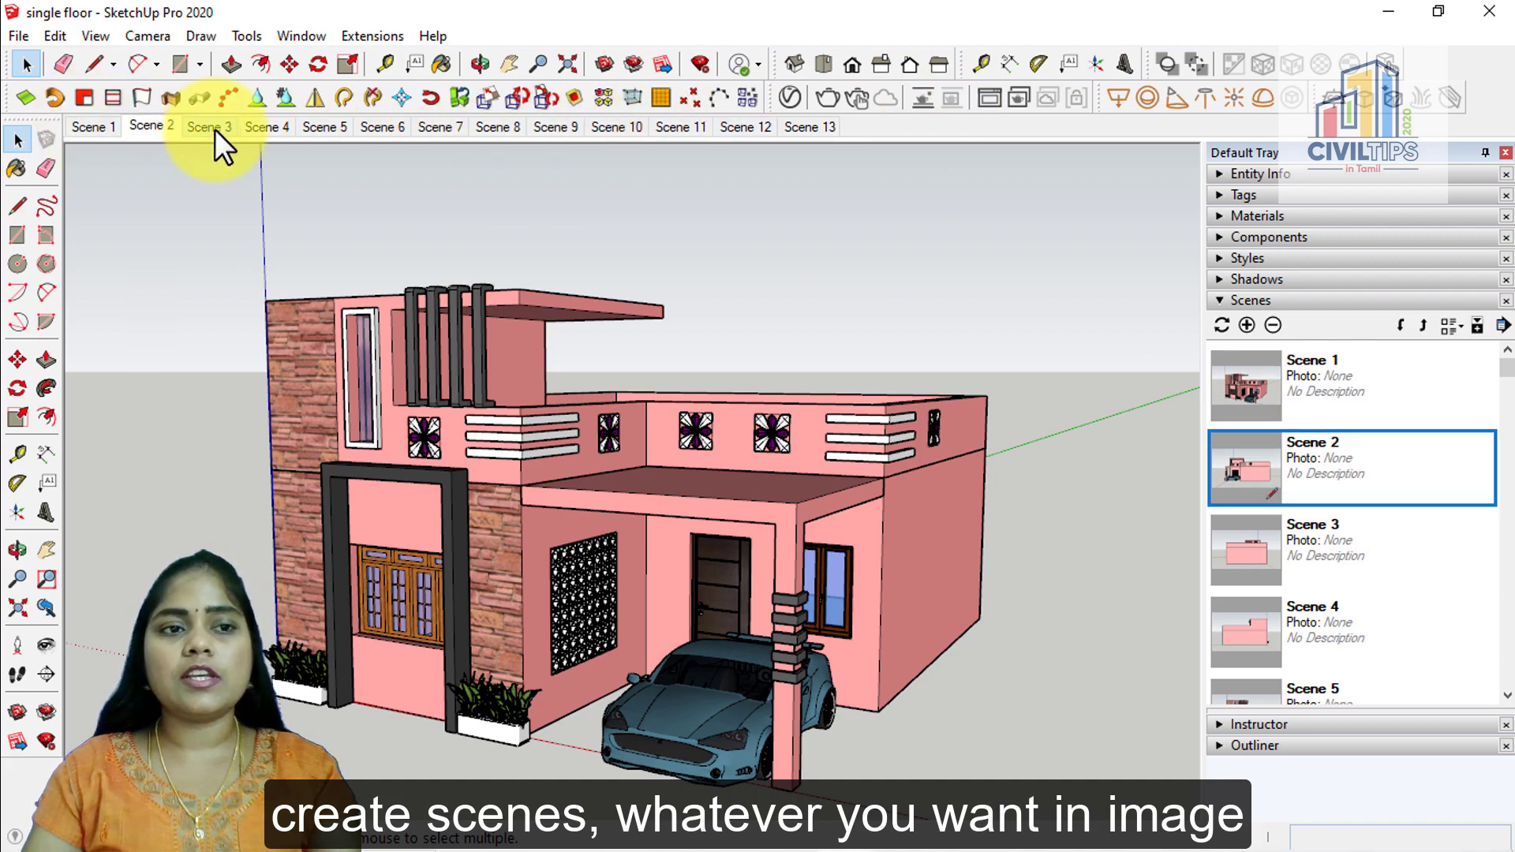
{"action": "left_click", "coordinate": [212, 128]}
{"action": "left_click", "coordinate": [273, 127]}
{"action": "left_click", "coordinate": [324, 128]}
{"action": "left_click", "coordinate": [370, 127]}
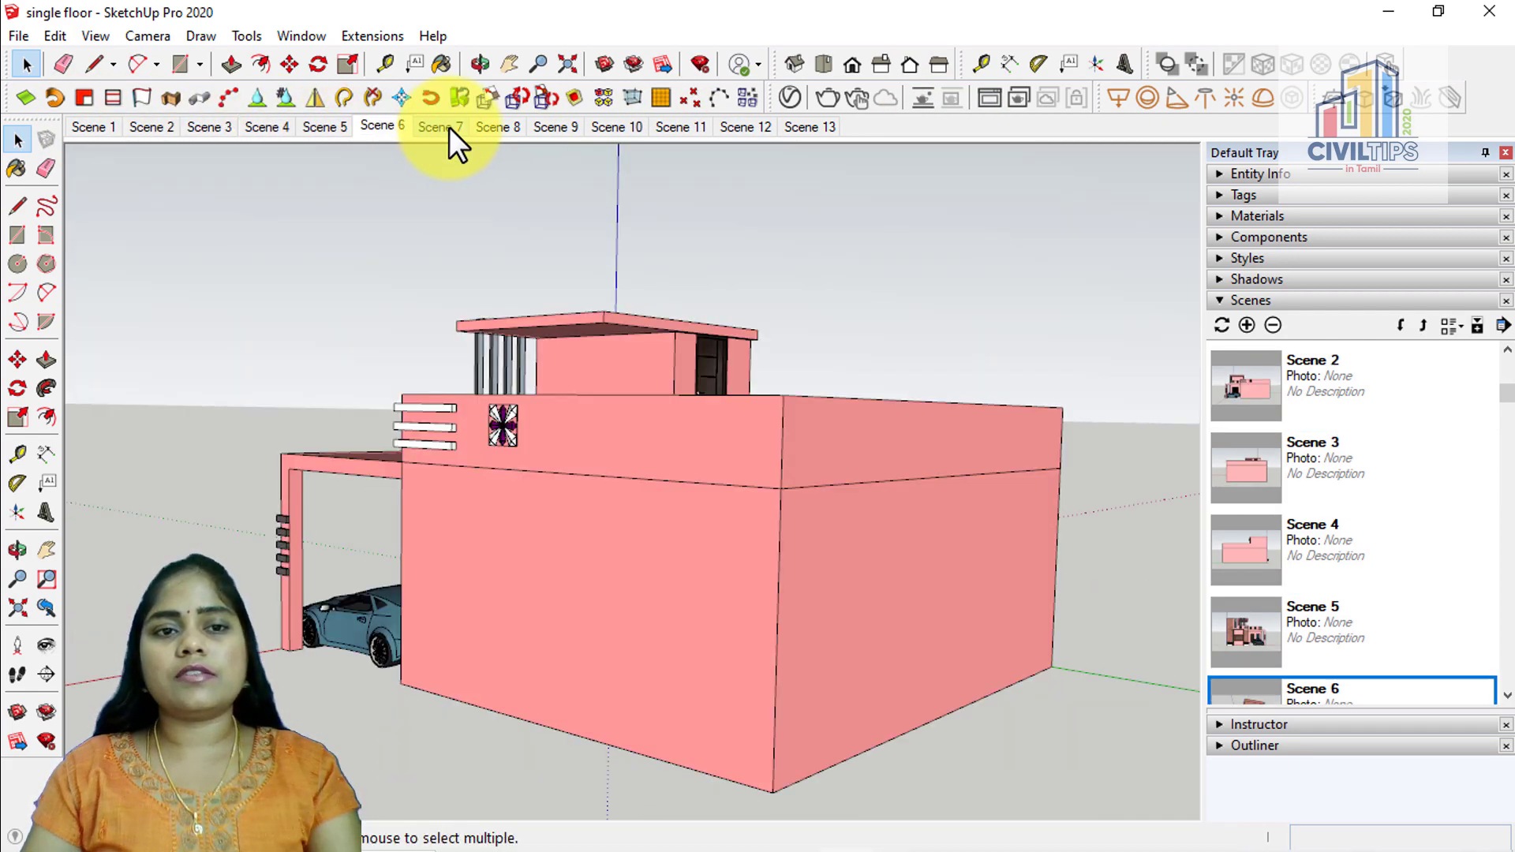
{"action": "left_click", "coordinate": [444, 127]}
{"action": "left_click", "coordinate": [496, 128]}
{"action": "left_click", "coordinate": [575, 128]}
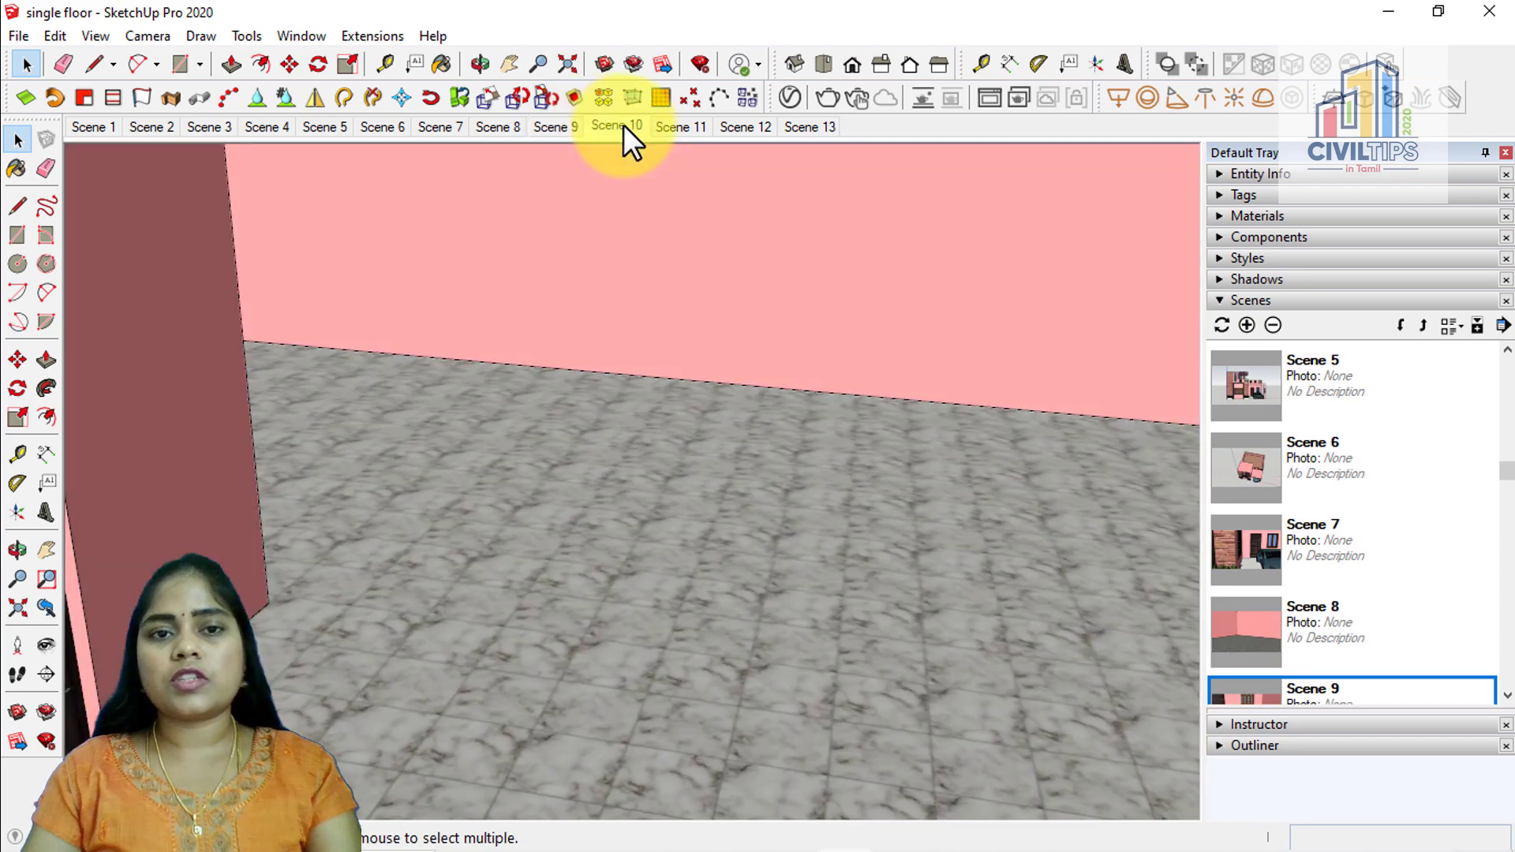
{"action": "left_click", "coordinate": [624, 125]}
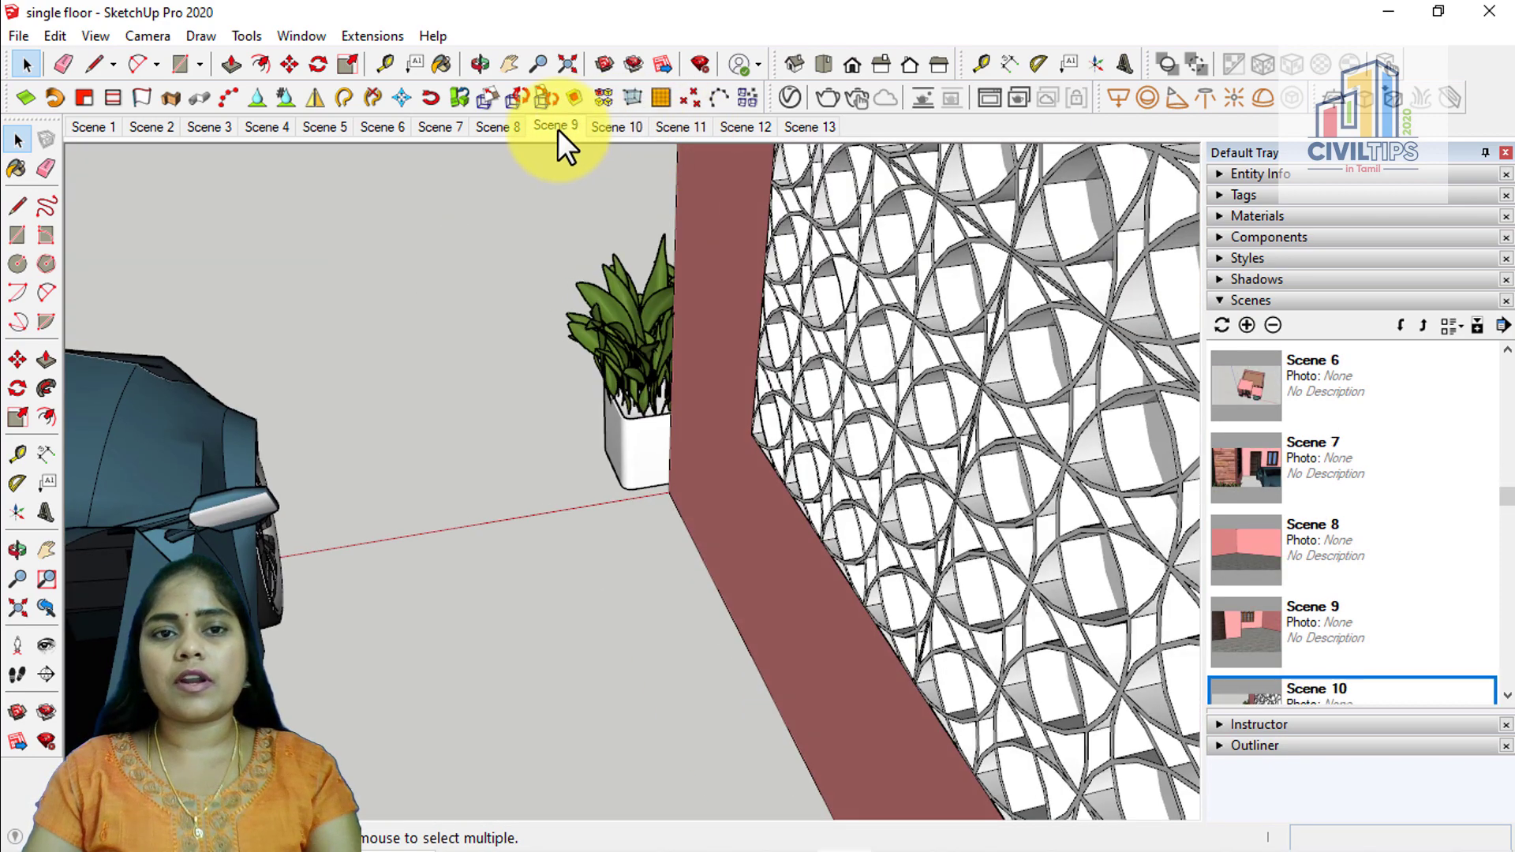
{"action": "left_click", "coordinate": [558, 128]}
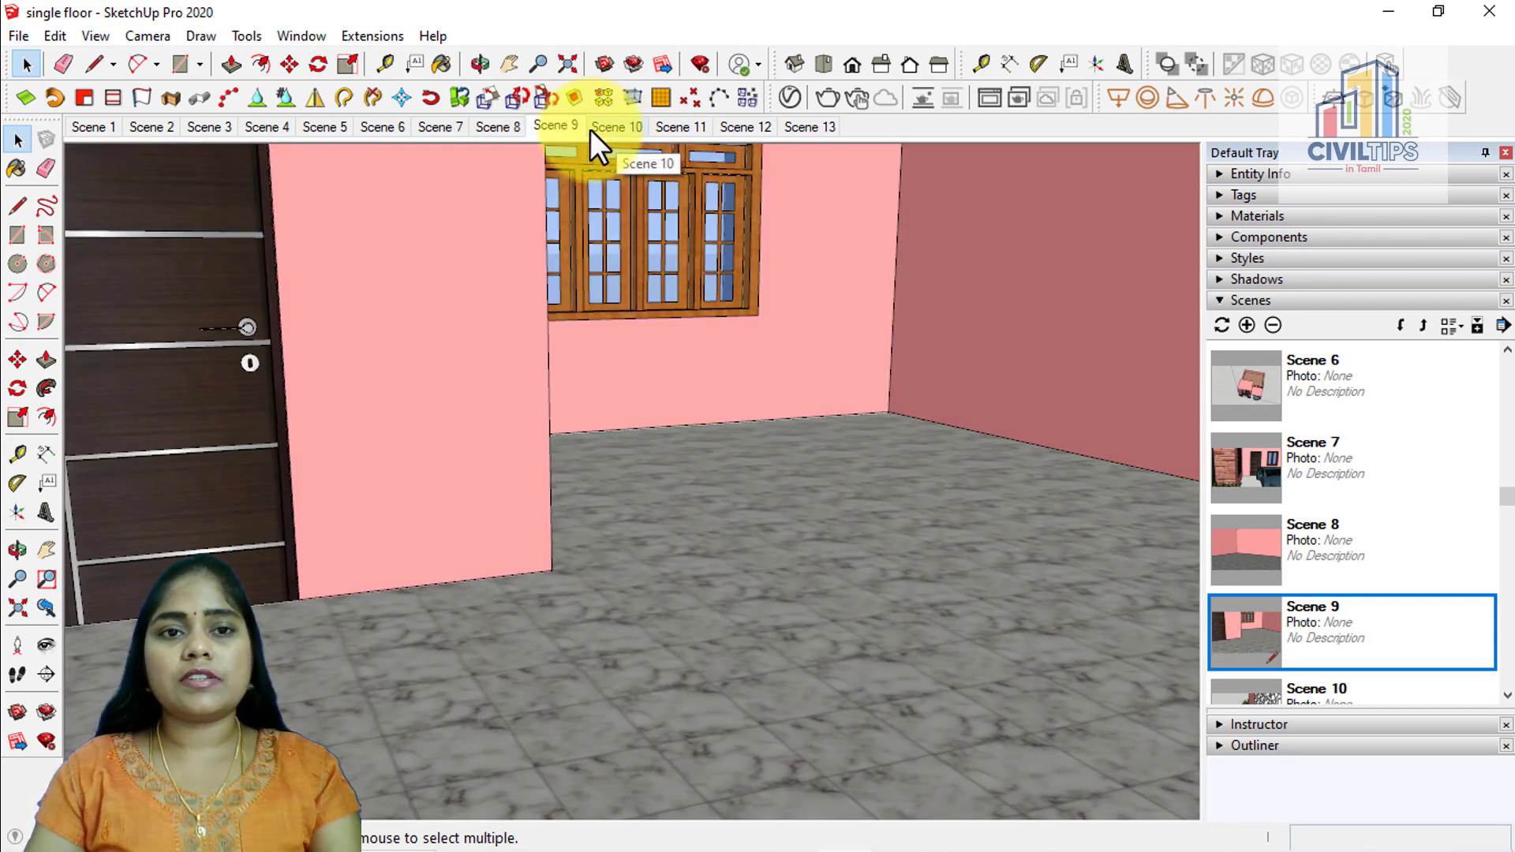
{"action": "left_click", "coordinate": [608, 125]}
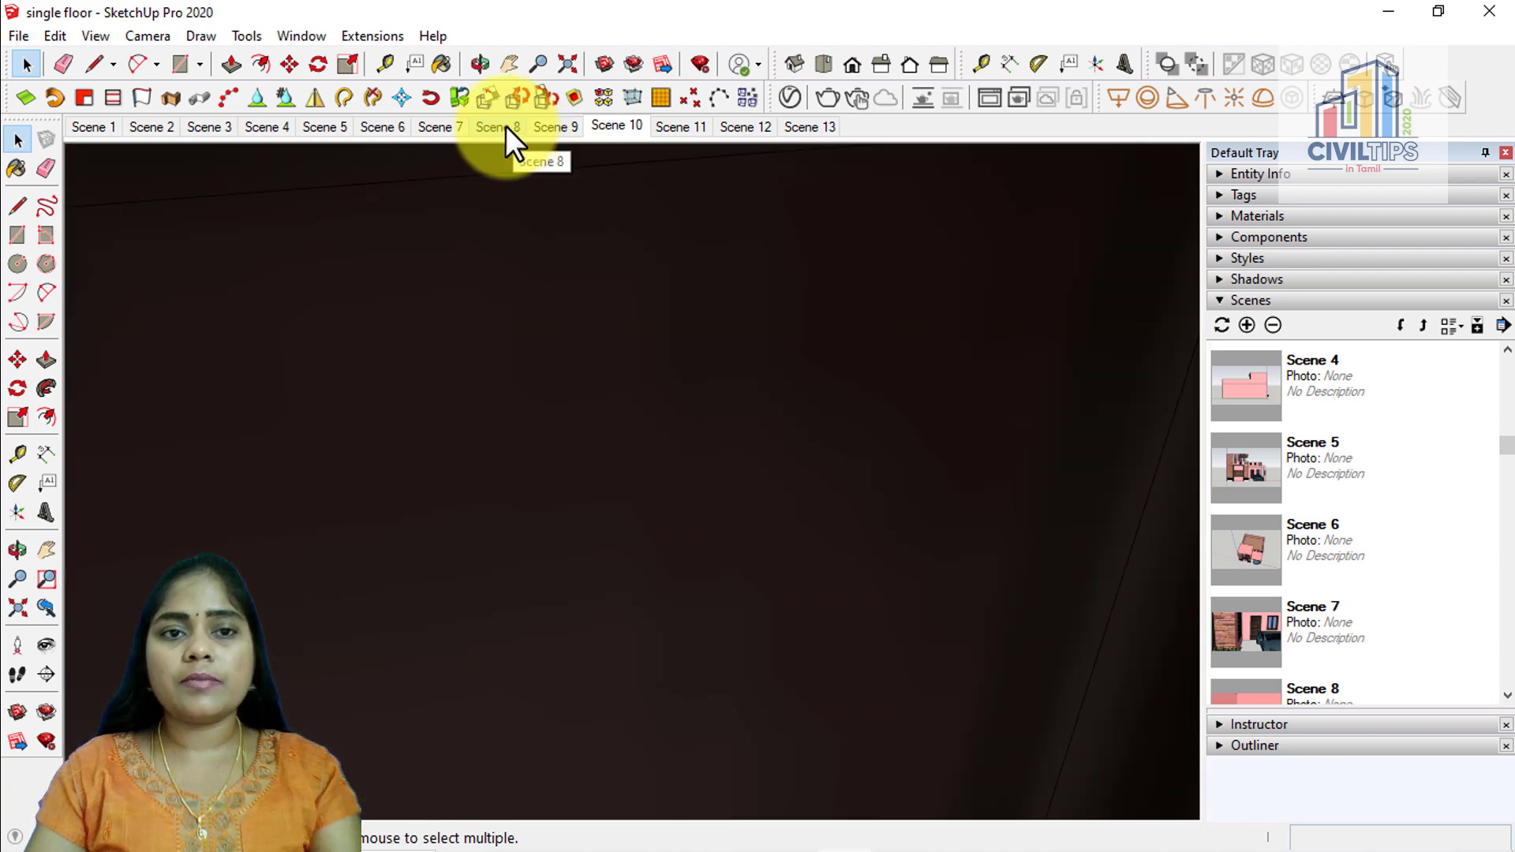
{"action": "left_click", "coordinate": [506, 127]}
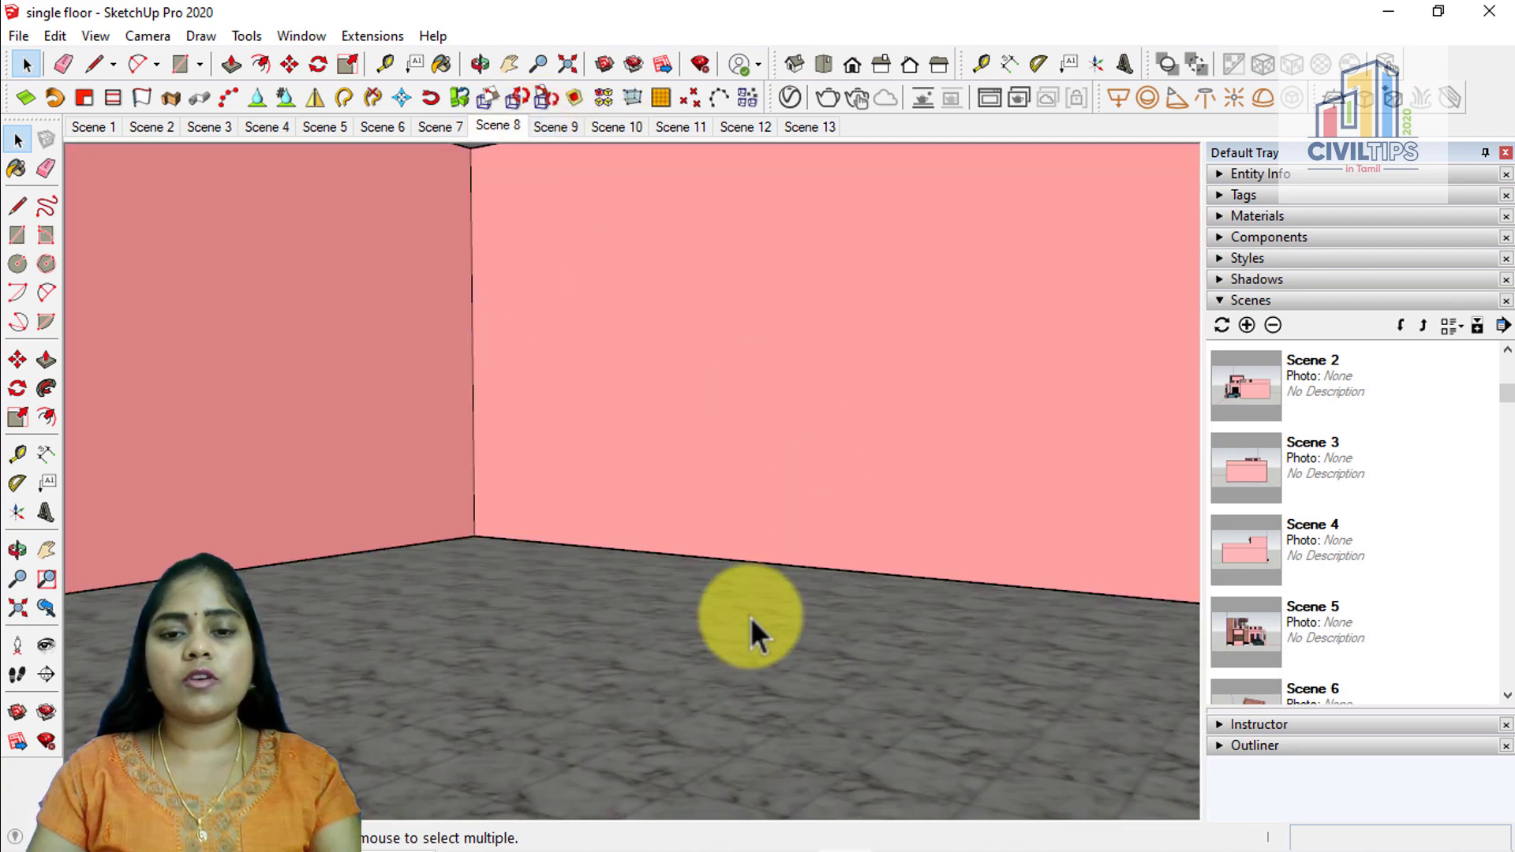
Delete Scene 8 from the model and orbit the house slightly
{"action": "right_click", "coordinate": [508, 127]}
{"action": "left_click", "coordinate": [598, 271]}
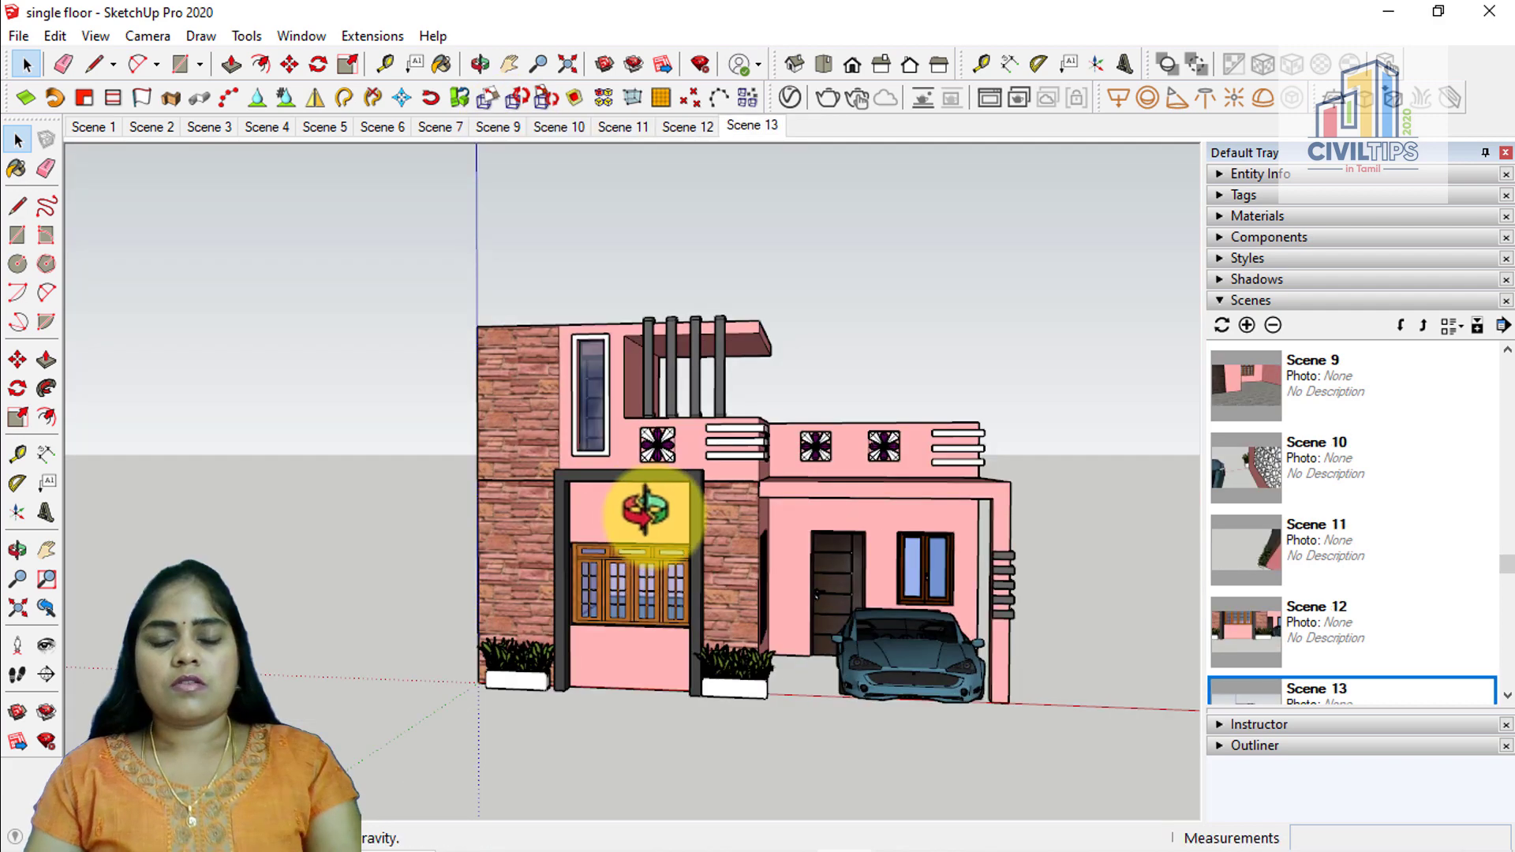
{"action": "middle_click_drag", "start_coordinate": [644, 511], "coordinate": [796, 620]}
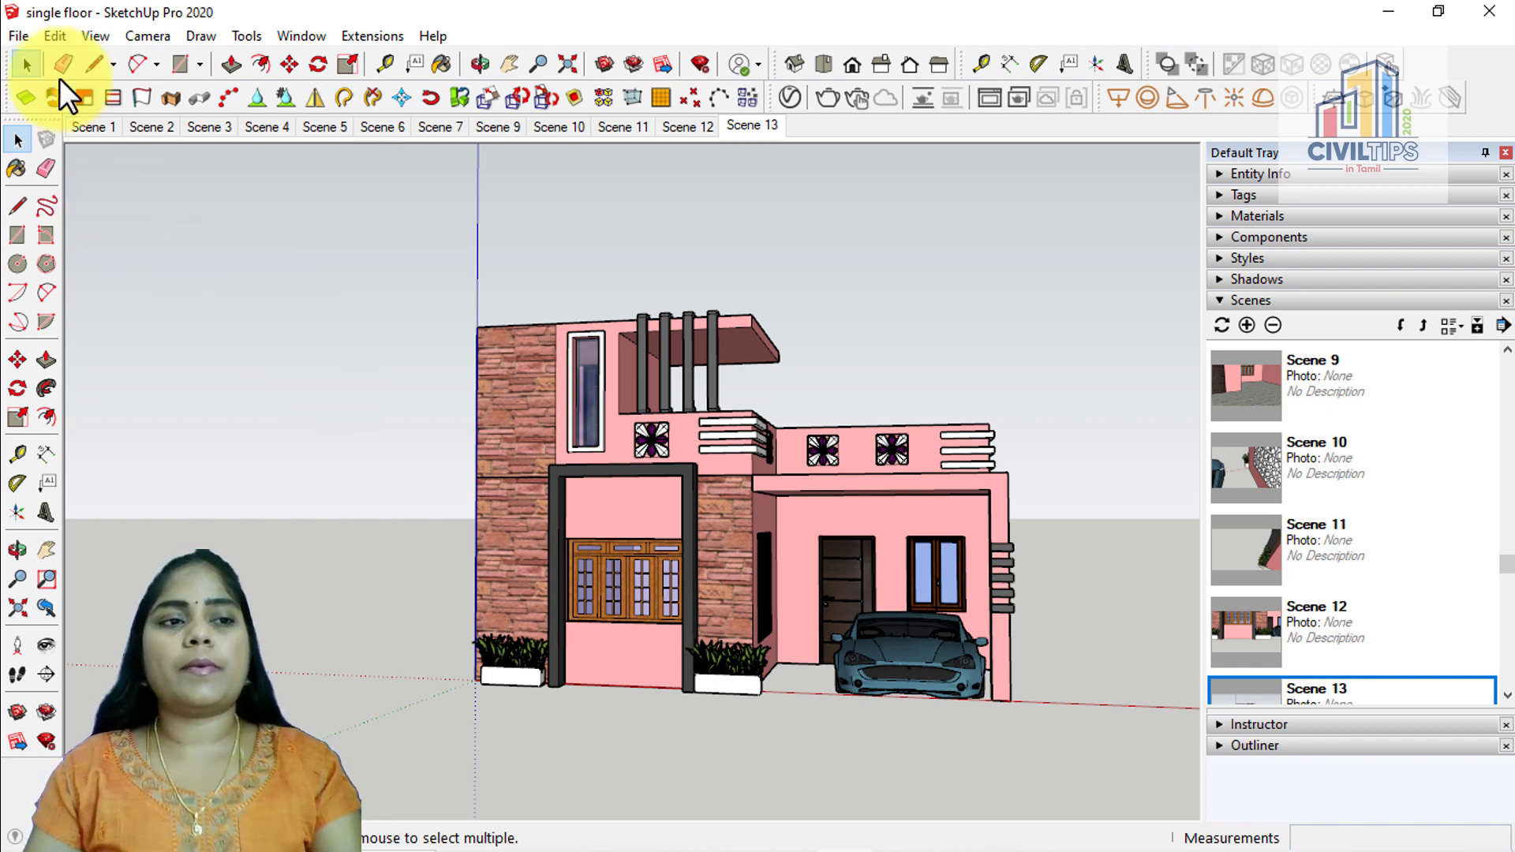
Start an animation export and name the file 'single floor 2'
{"action": "left_click", "coordinate": [19, 36]}
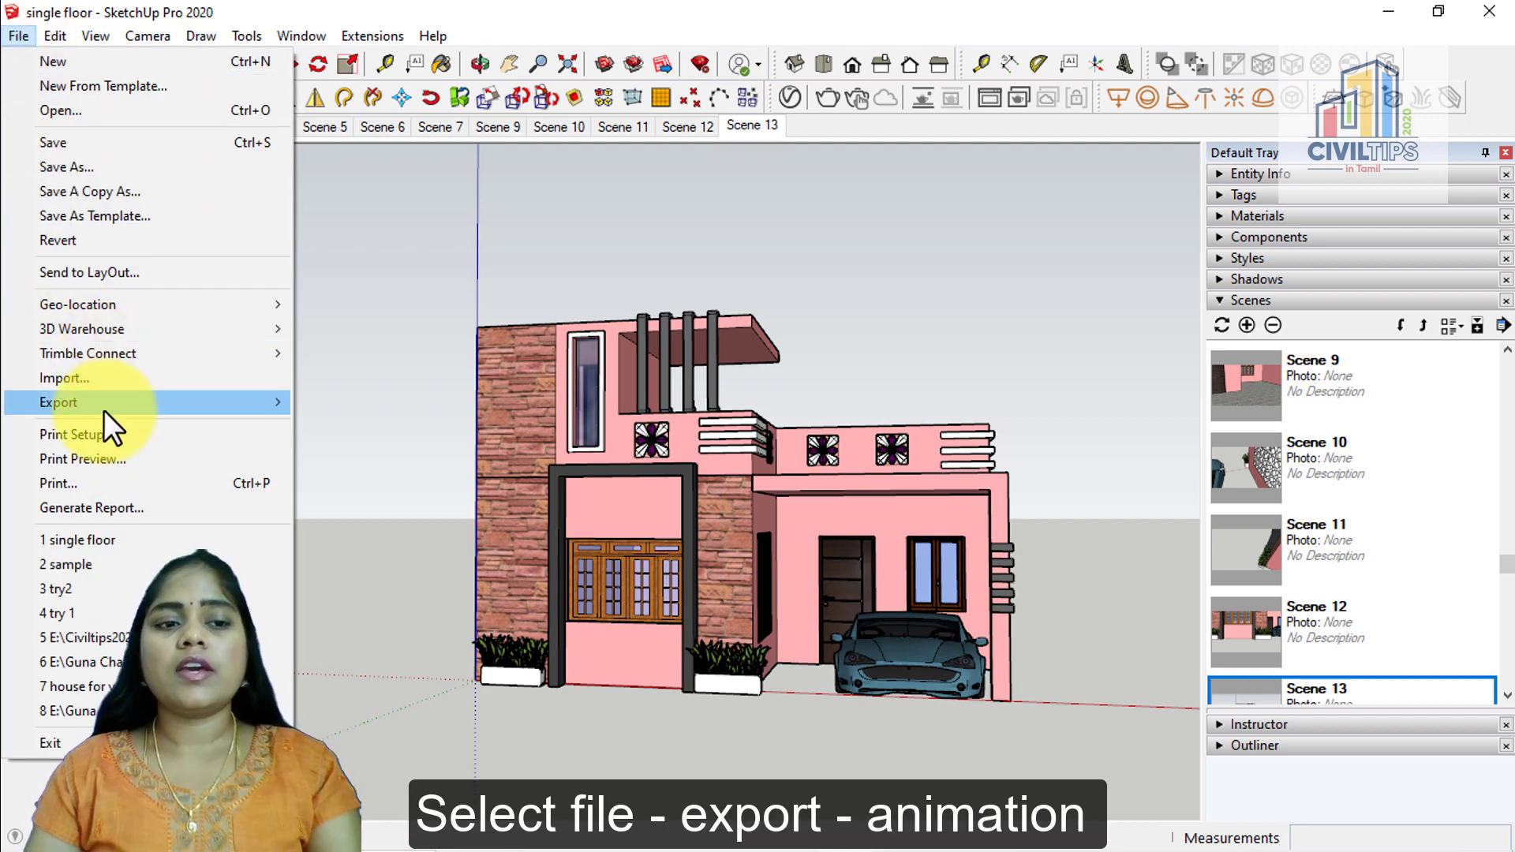
{"action": "mouse_move", "coordinate": [72, 402]}
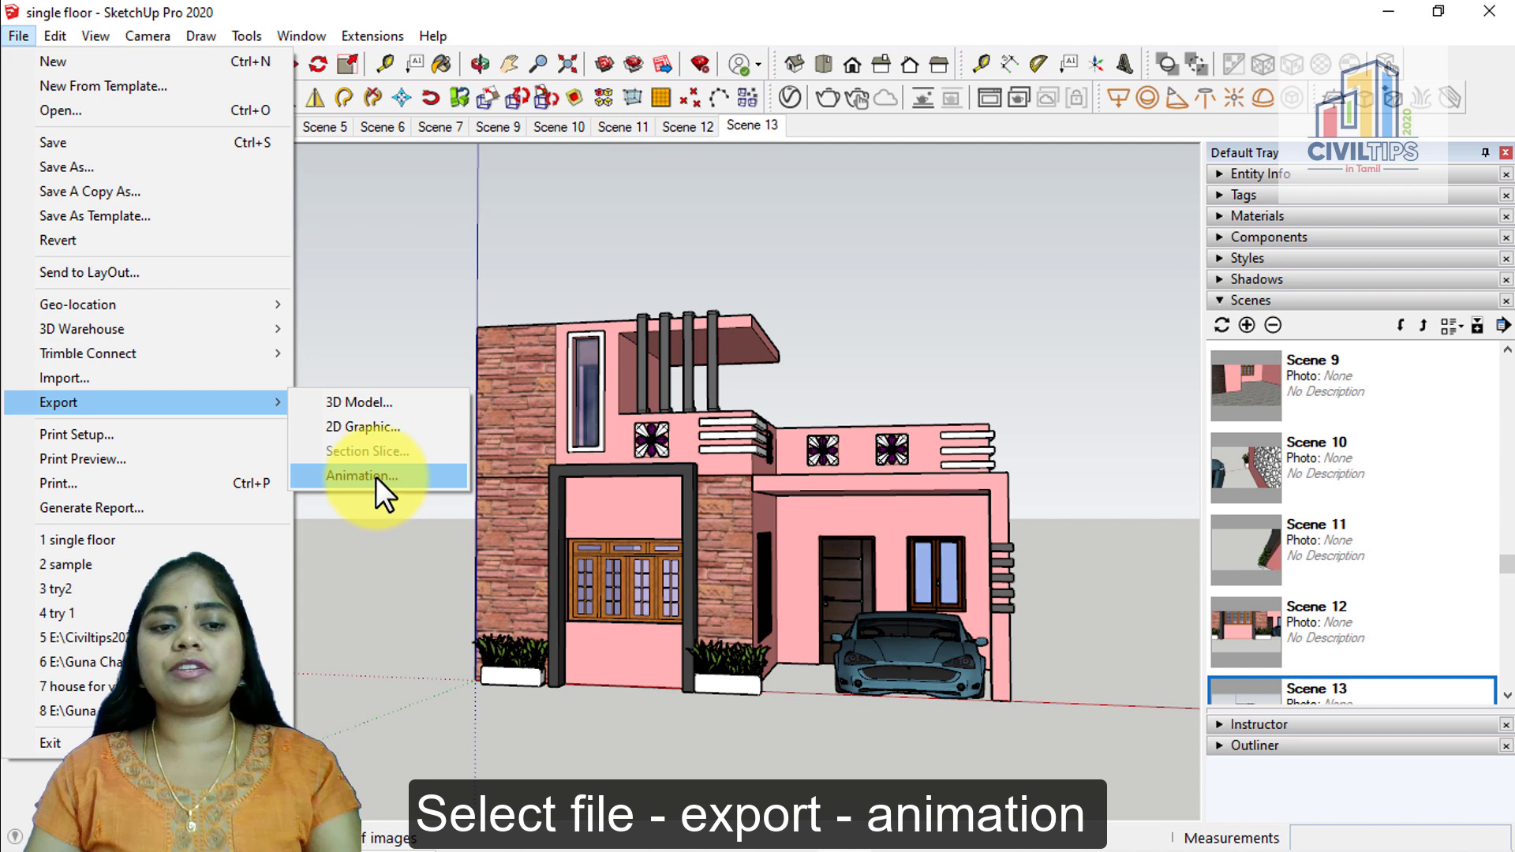
{"action": "left_click", "coordinate": [375, 477]}
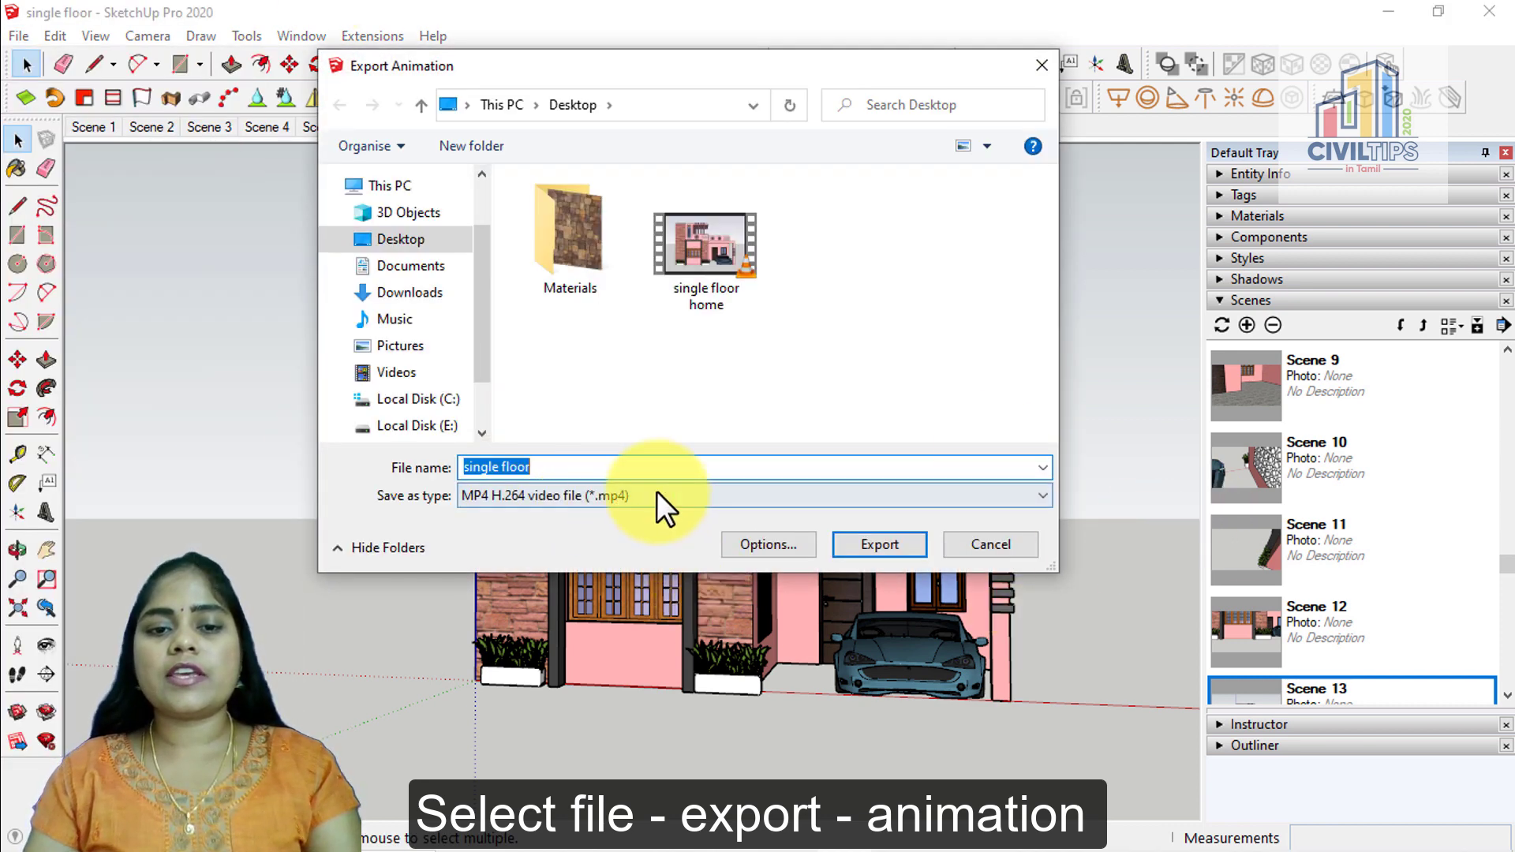
{"action": "double_click", "coordinate": [541, 466]}
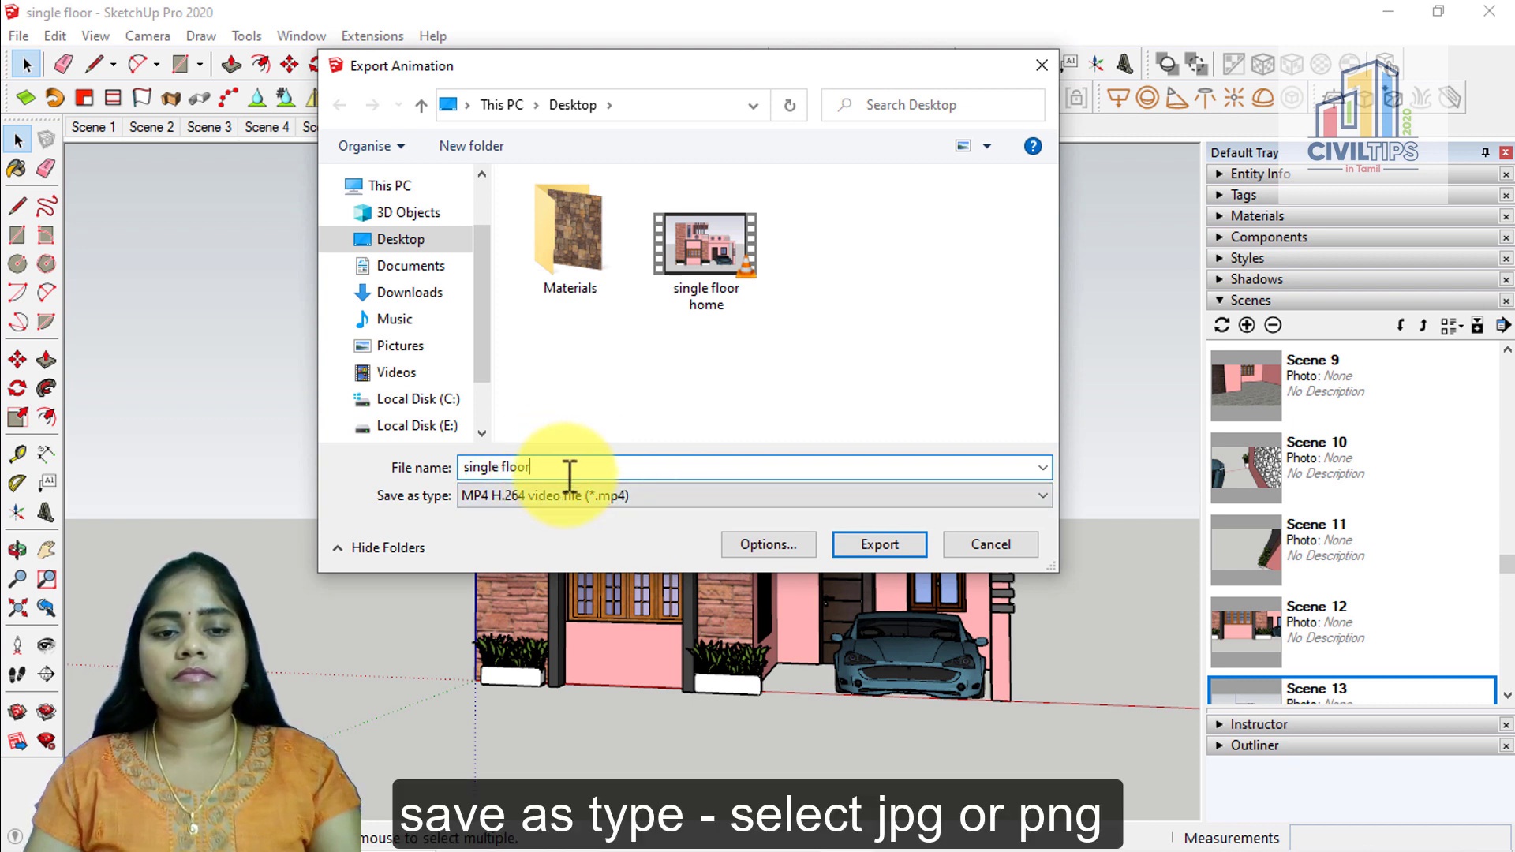
{"action": "left_click", "coordinate": [644, 497]}
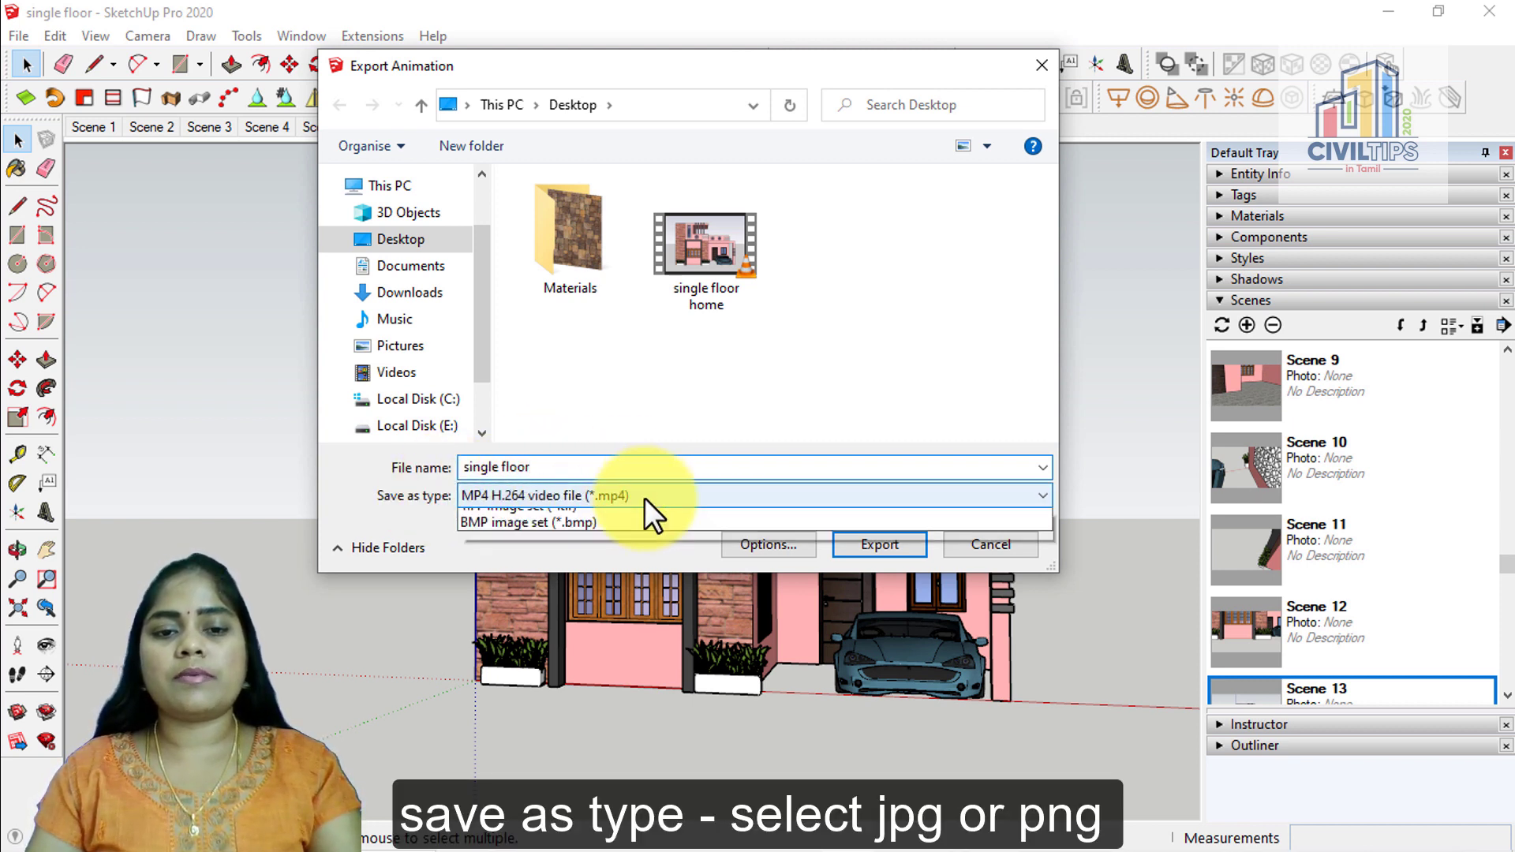
{"action": "left_click", "coordinate": [549, 467]}
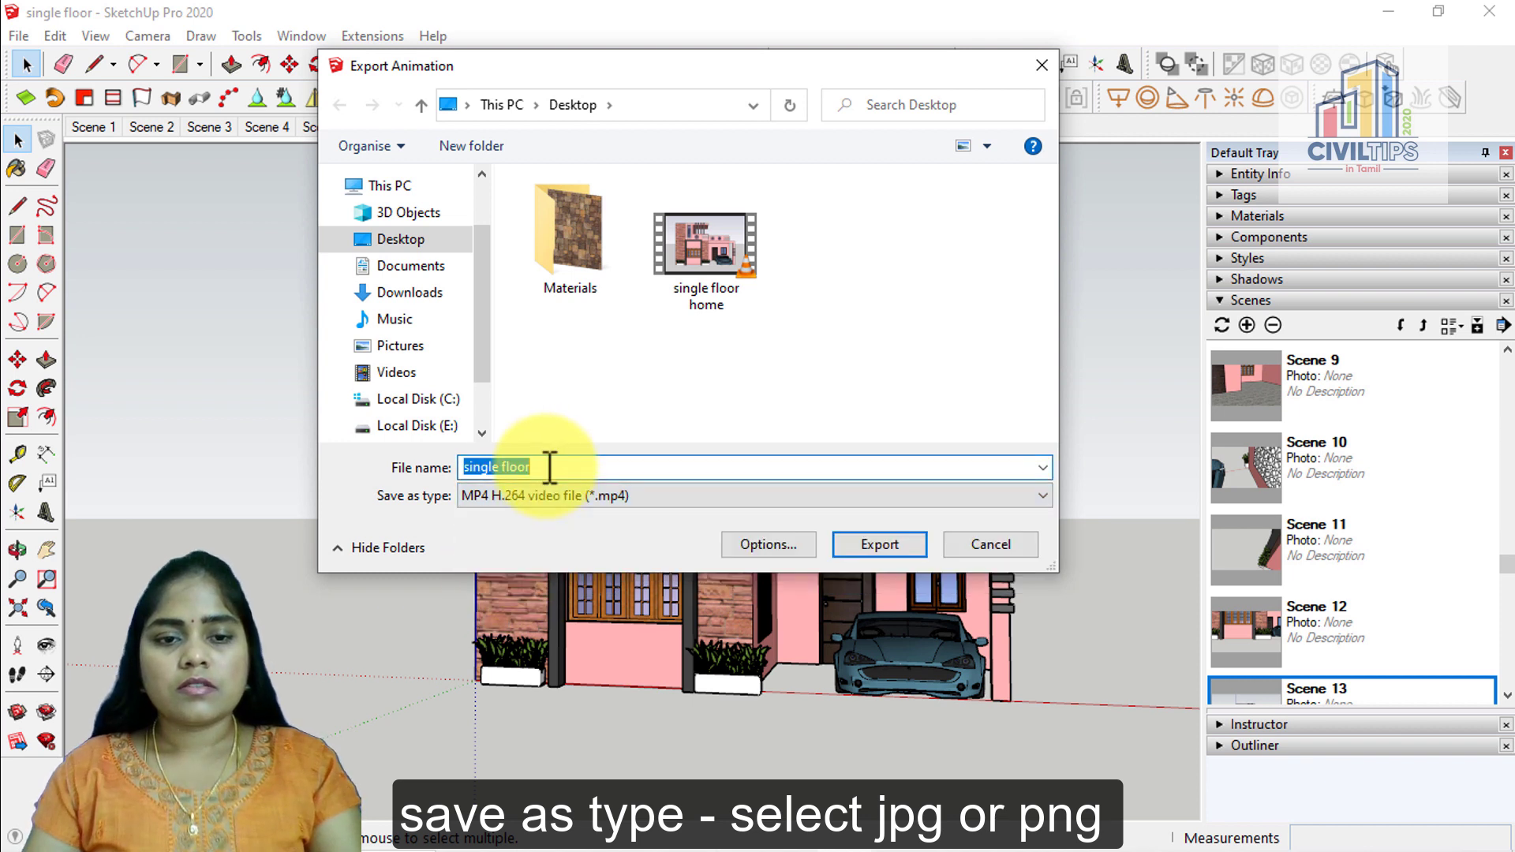
{"action": "type", "text": " 2"}
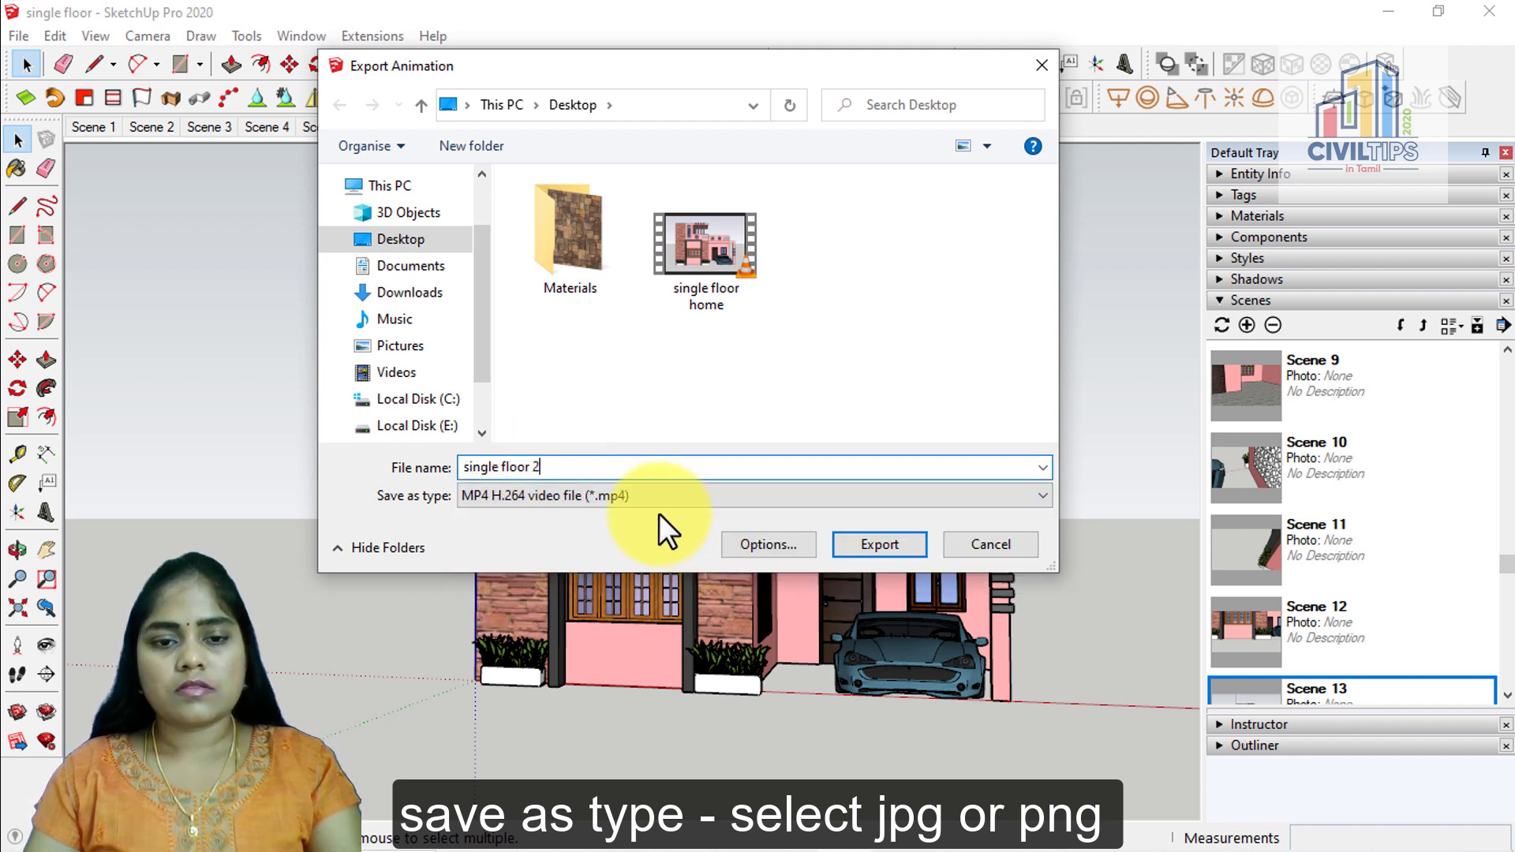
Set the export type to JPEG image set and bring up its options
{"action": "left_click", "coordinate": [657, 499]}
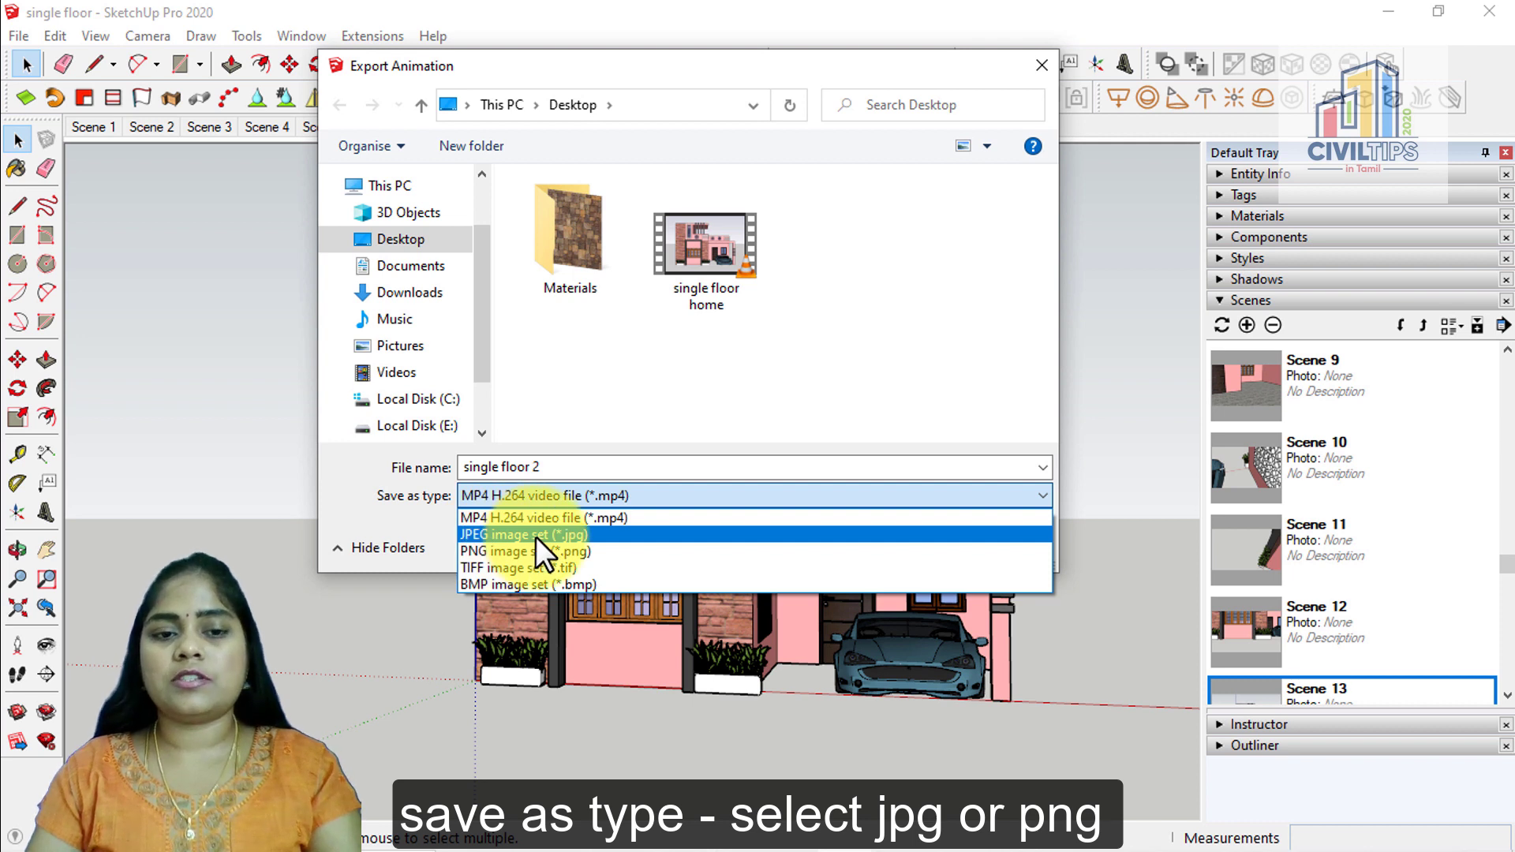
{"action": "left_click", "coordinate": [517, 534]}
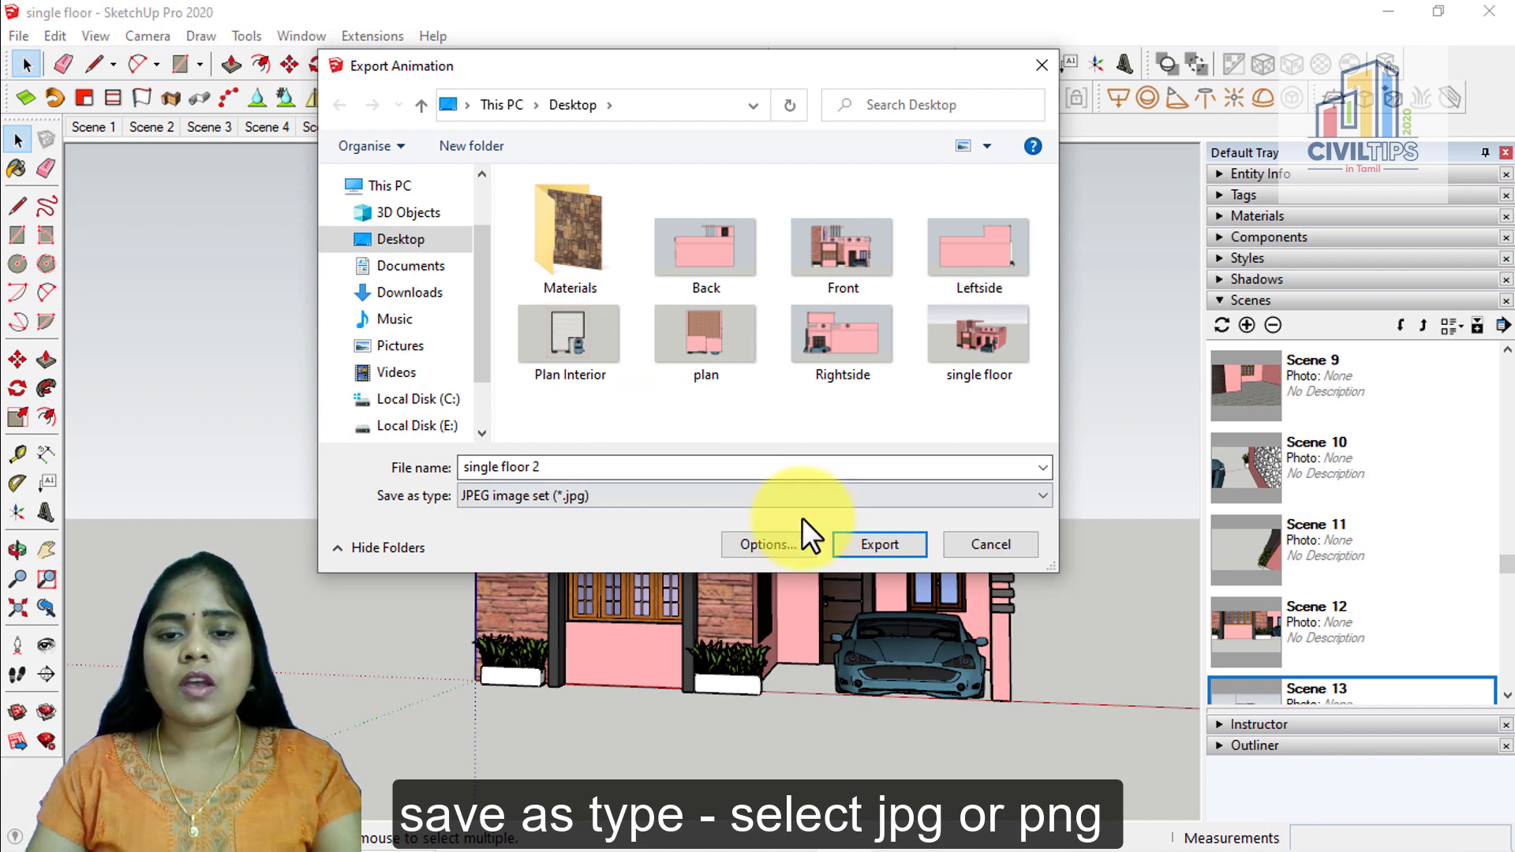
{"action": "left_click", "coordinate": [763, 543]}
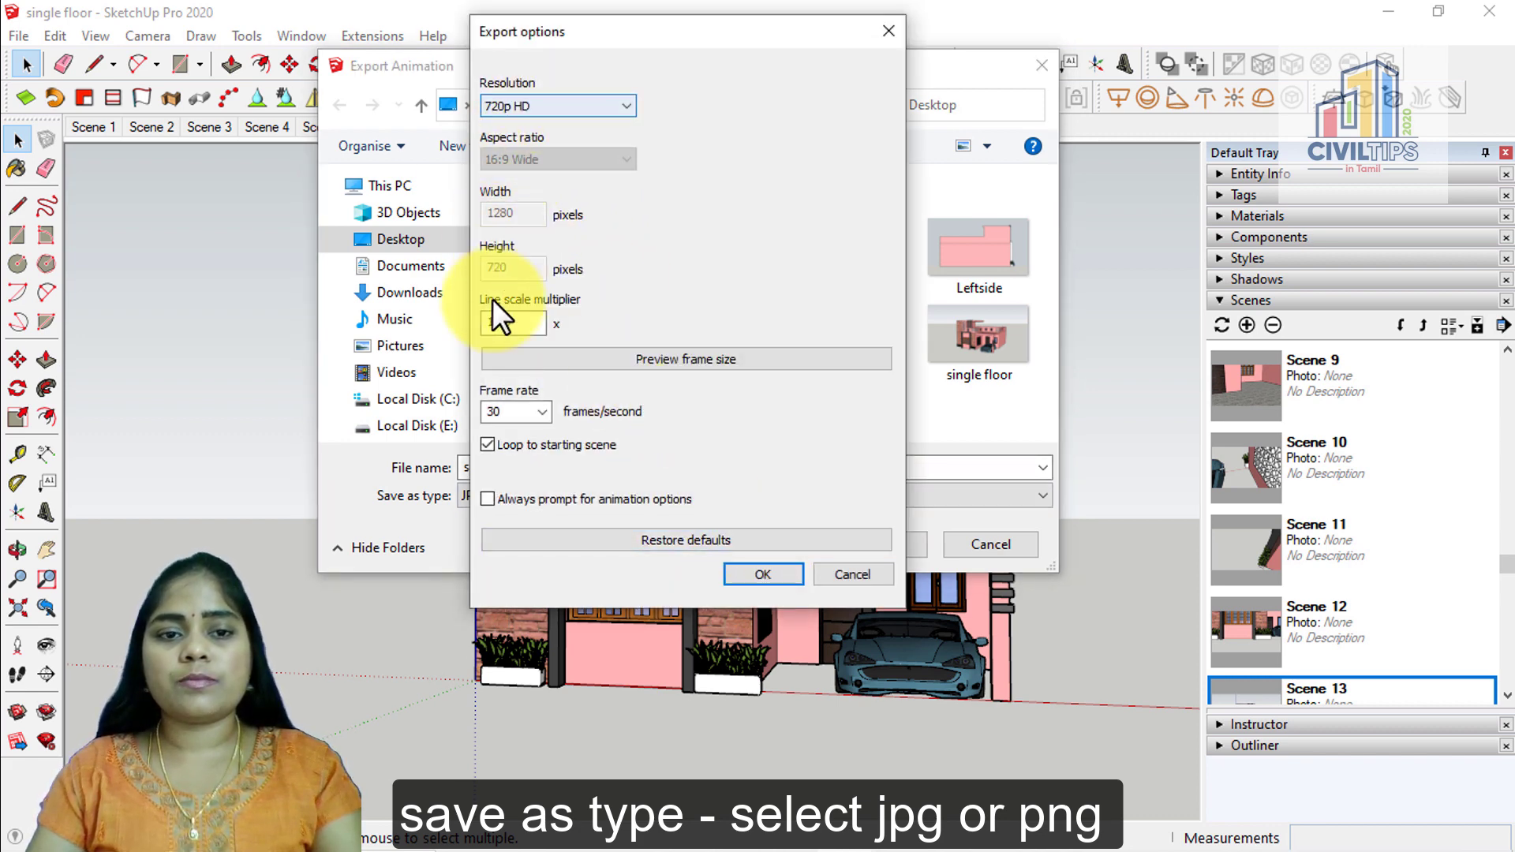
Create a 'full set' folder on the Desktop and make it the export destination
{"action": "left_click", "coordinate": [883, 33]}
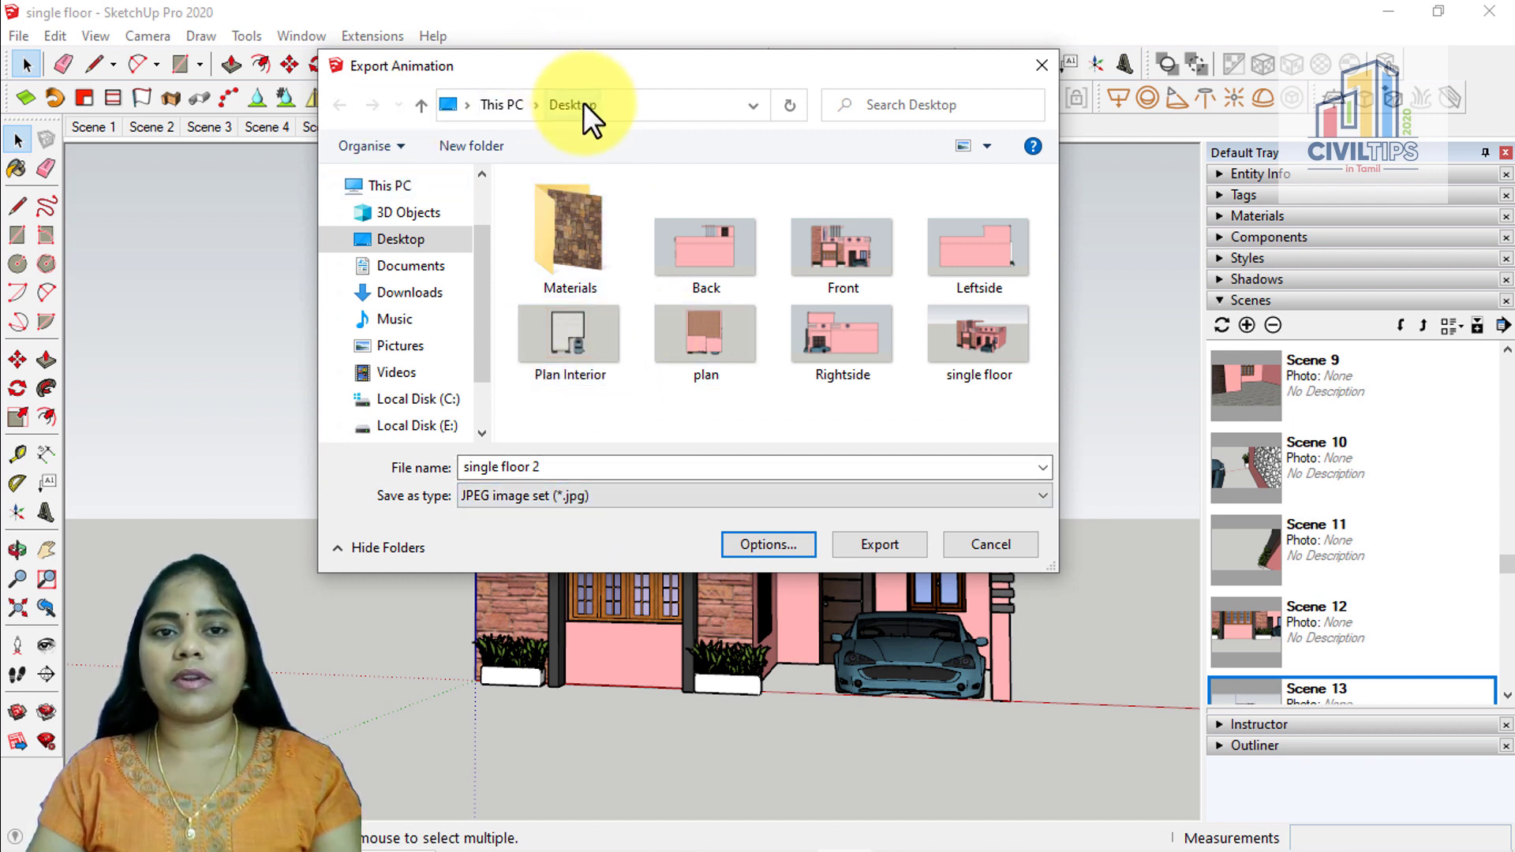
{"action": "left_click", "coordinate": [492, 145]}
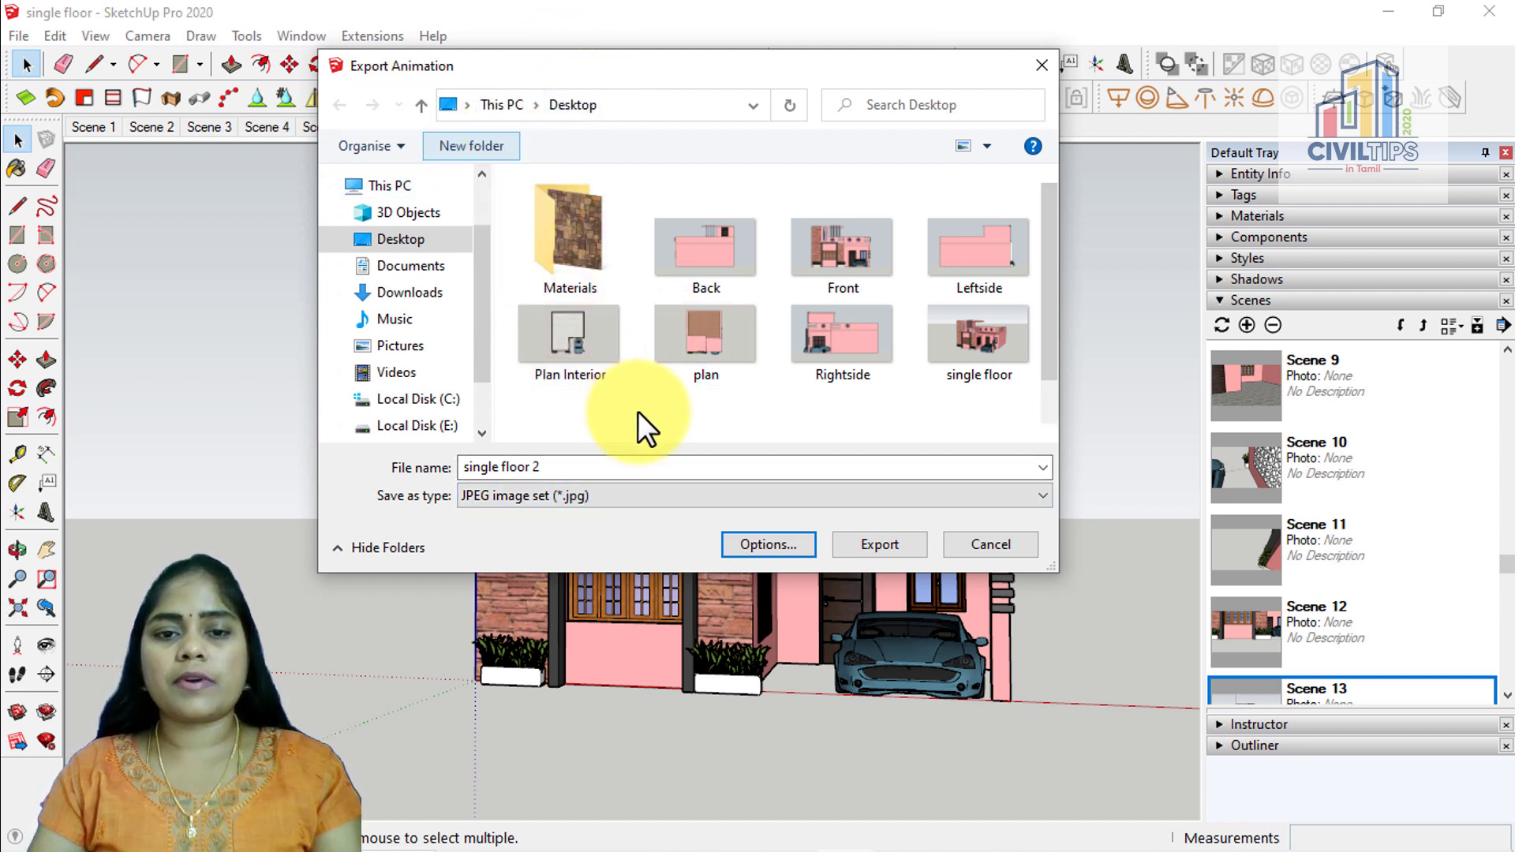
{"action": "type", "text": "f"}
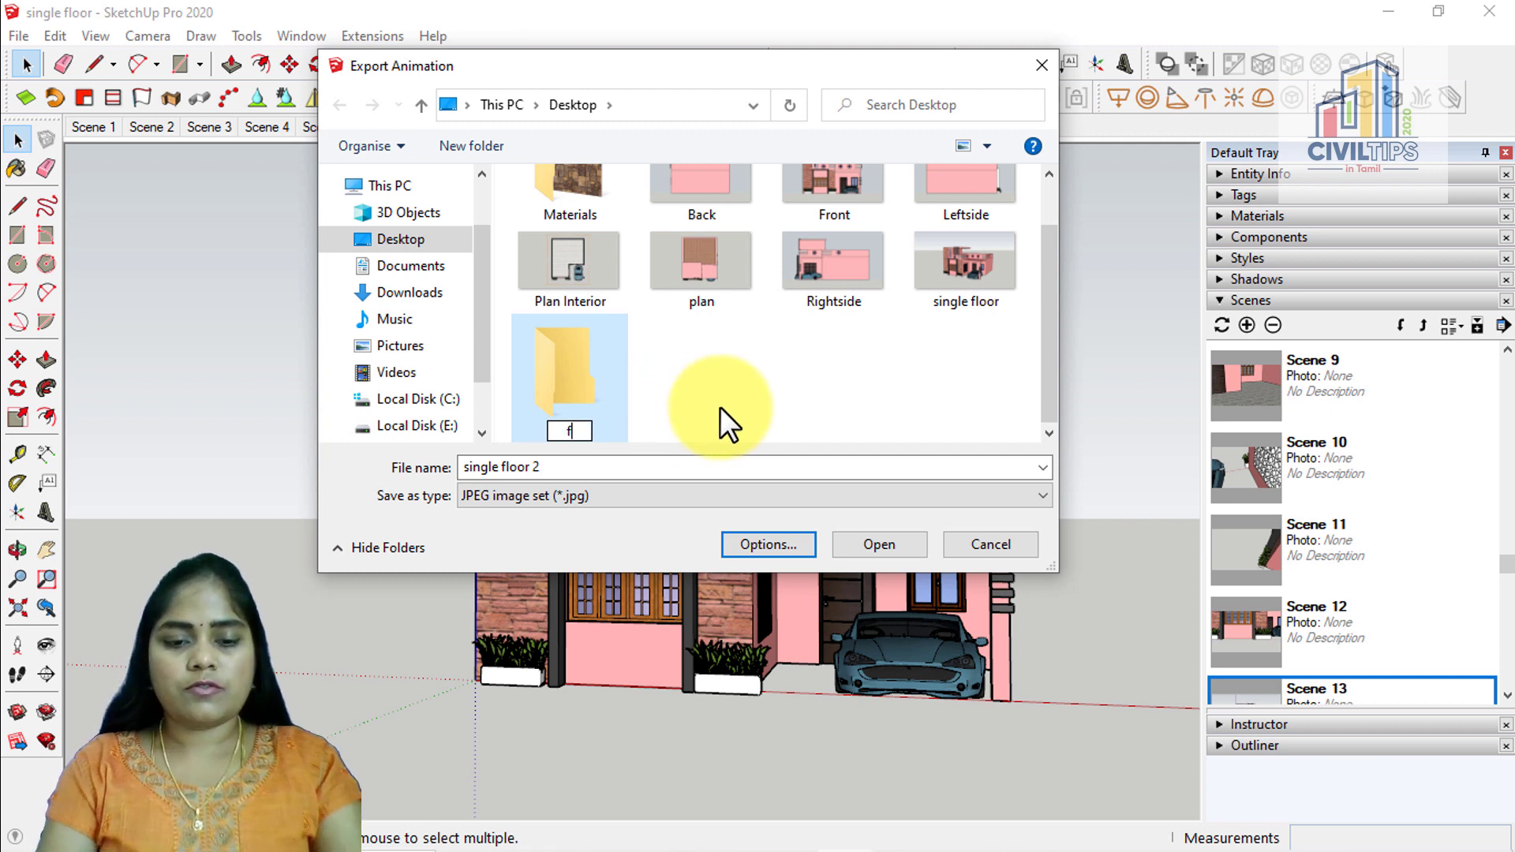
{"action": "type", "text": "ull set"}
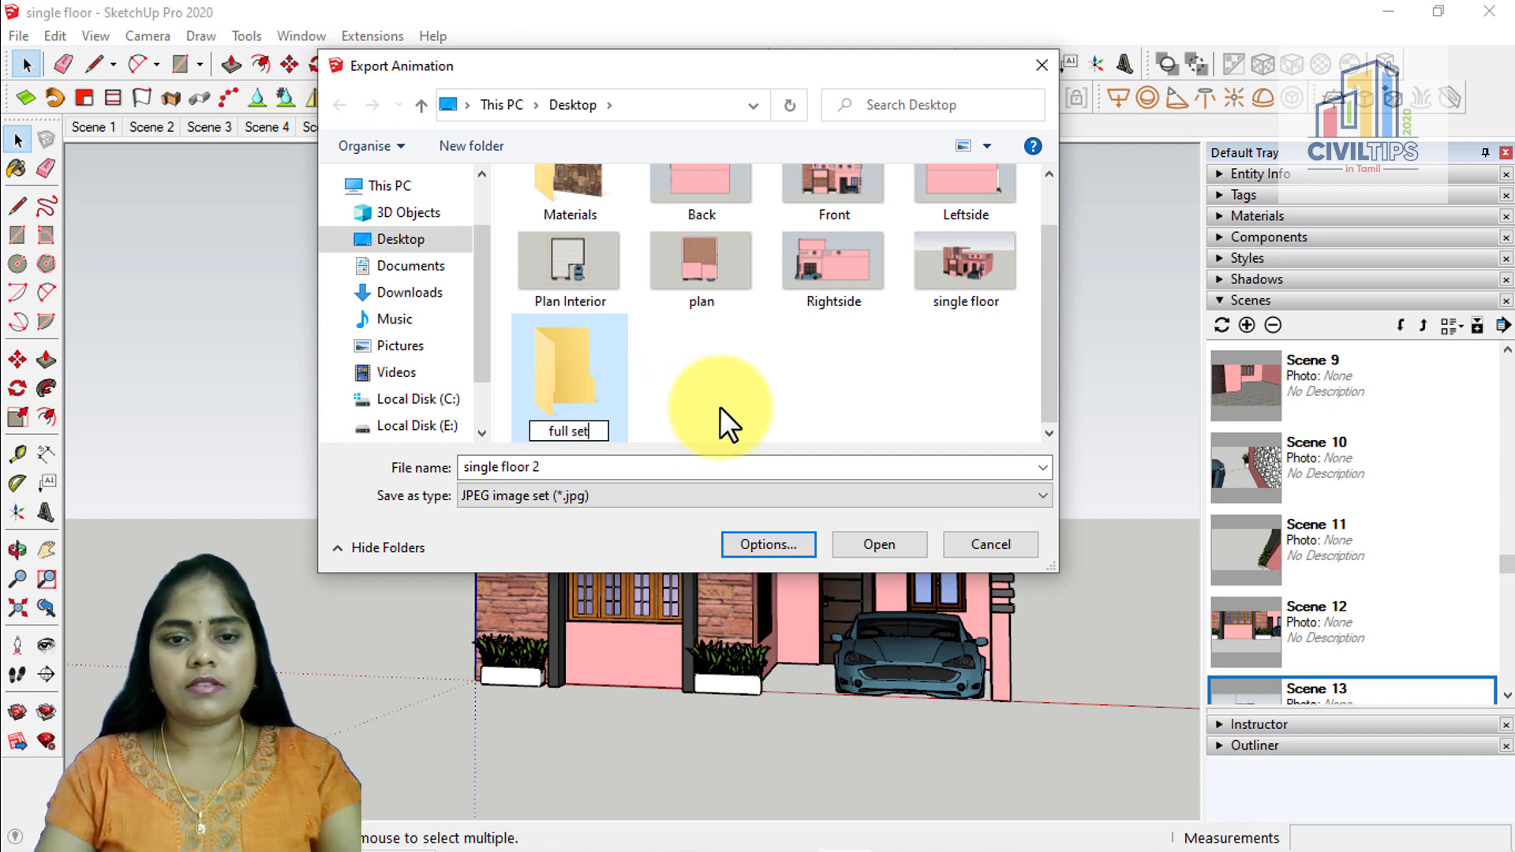
{"action": "key", "text": "Return"}
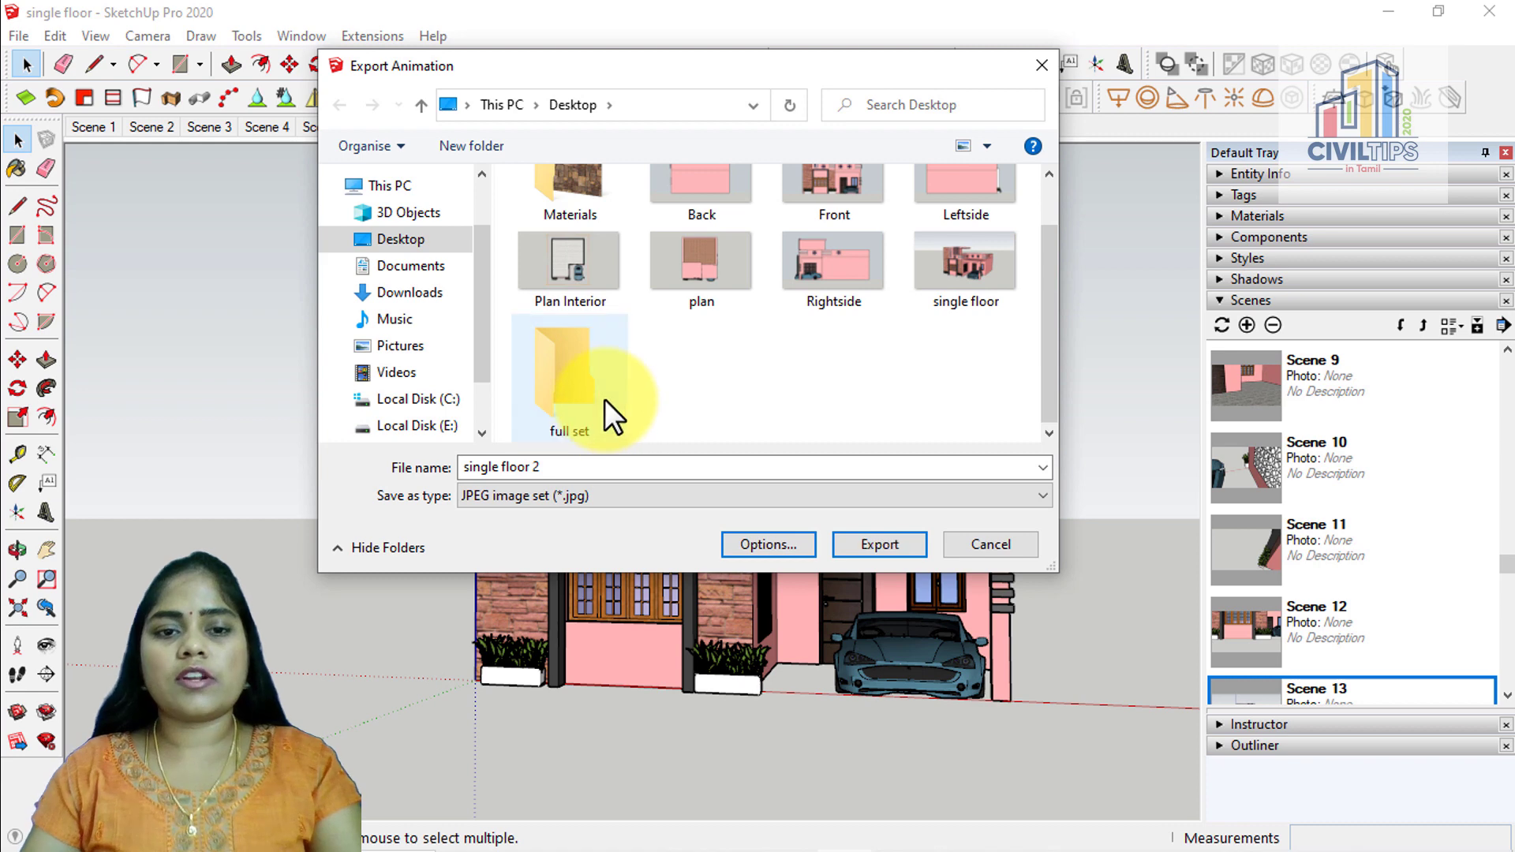
{"action": "double_click", "coordinate": [605, 399]}
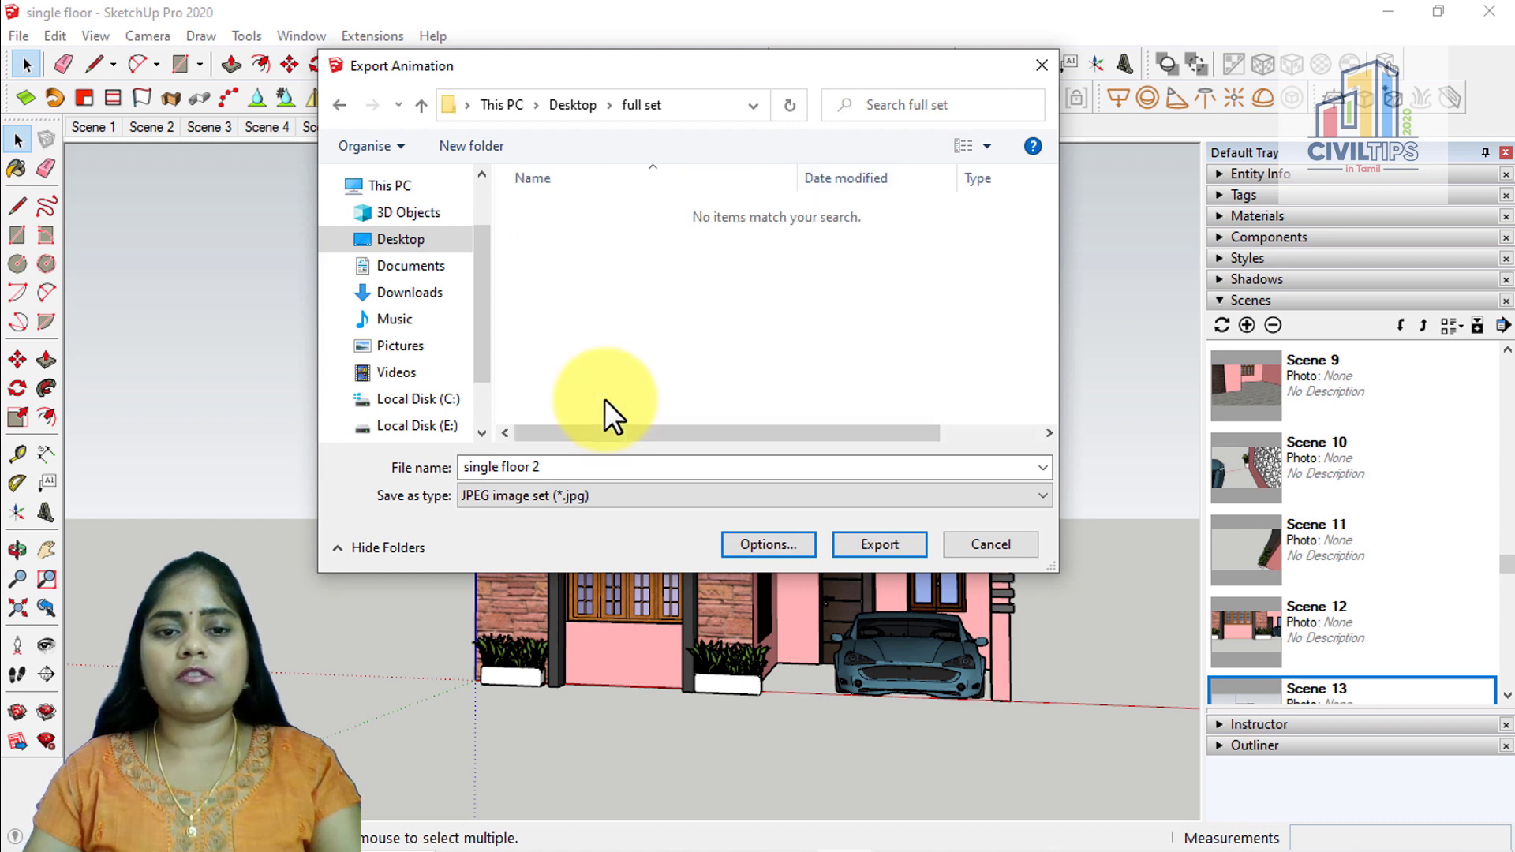
Export the animation frames into 'full set', then minimize SketchUp
{"action": "left_click", "coordinate": [882, 544]}
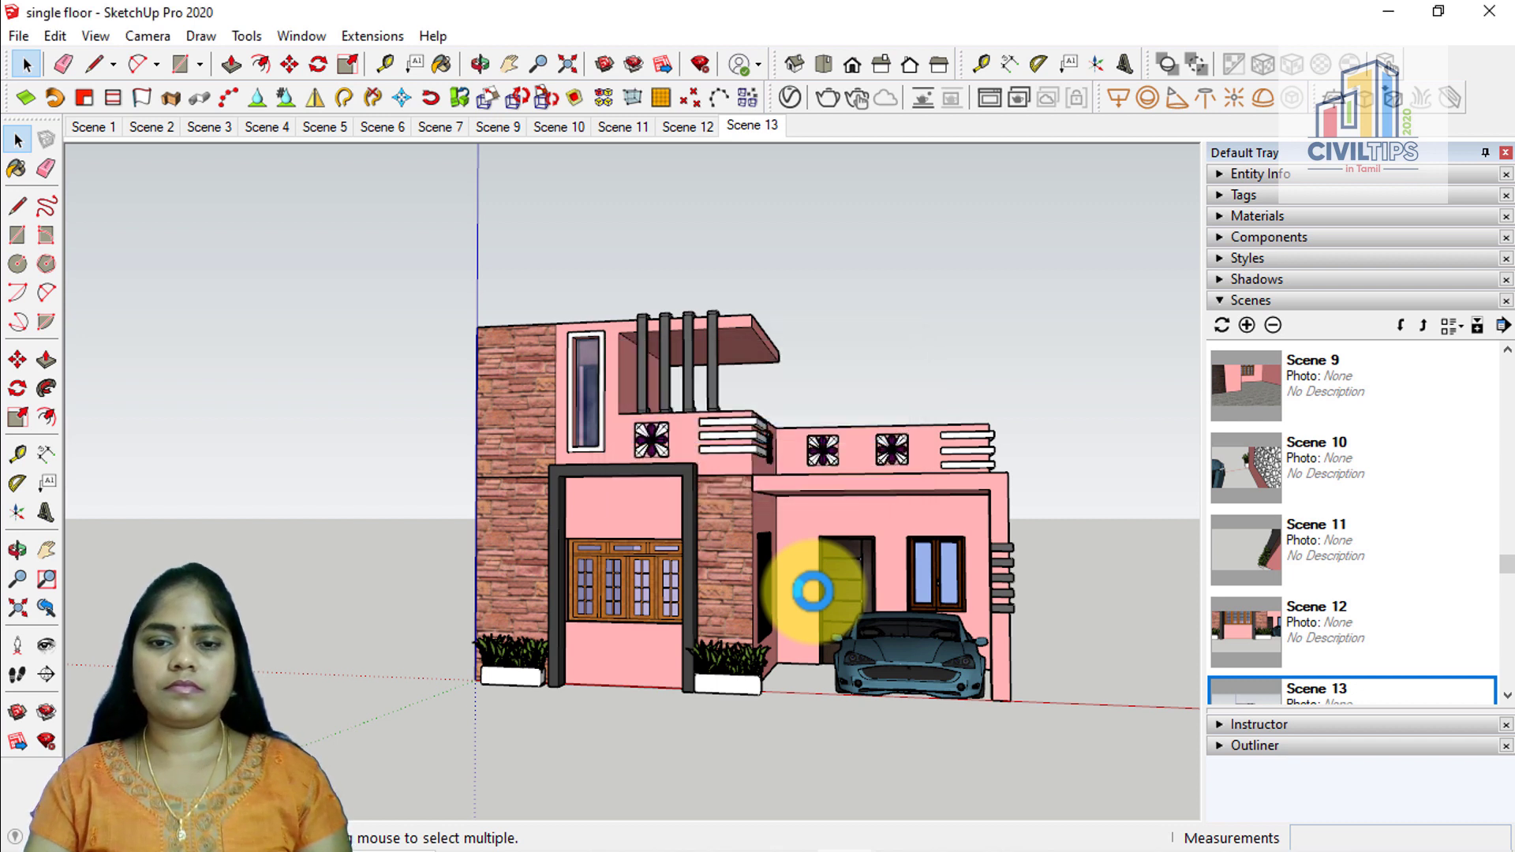
{"action": "left_click", "coordinate": [1386, 11]}
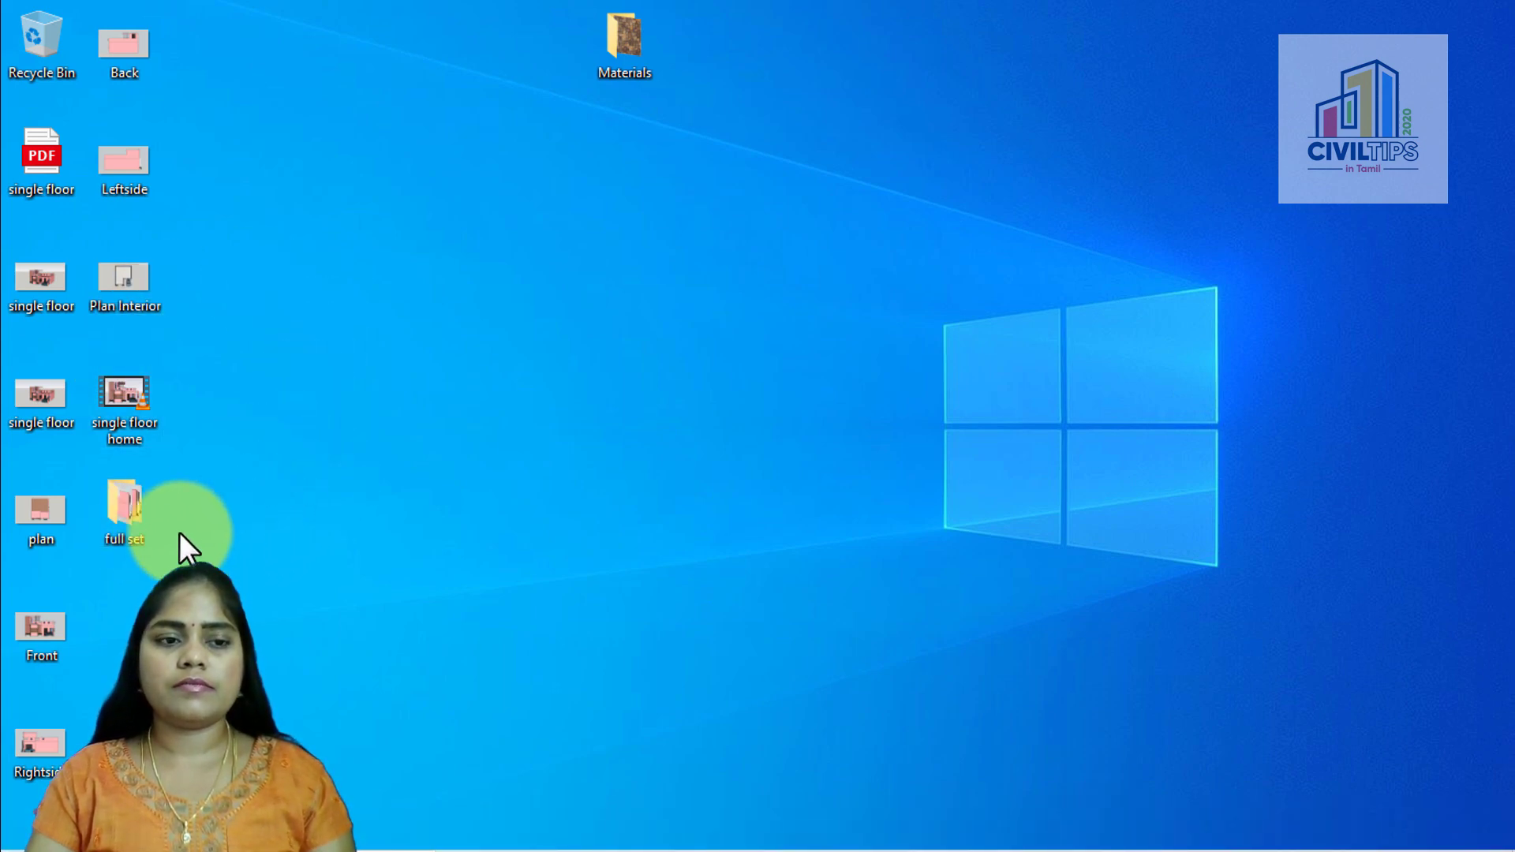
Open the 'full set' desktop folder and scroll through the exported frames
{"action": "double_click", "coordinate": [135, 511]}
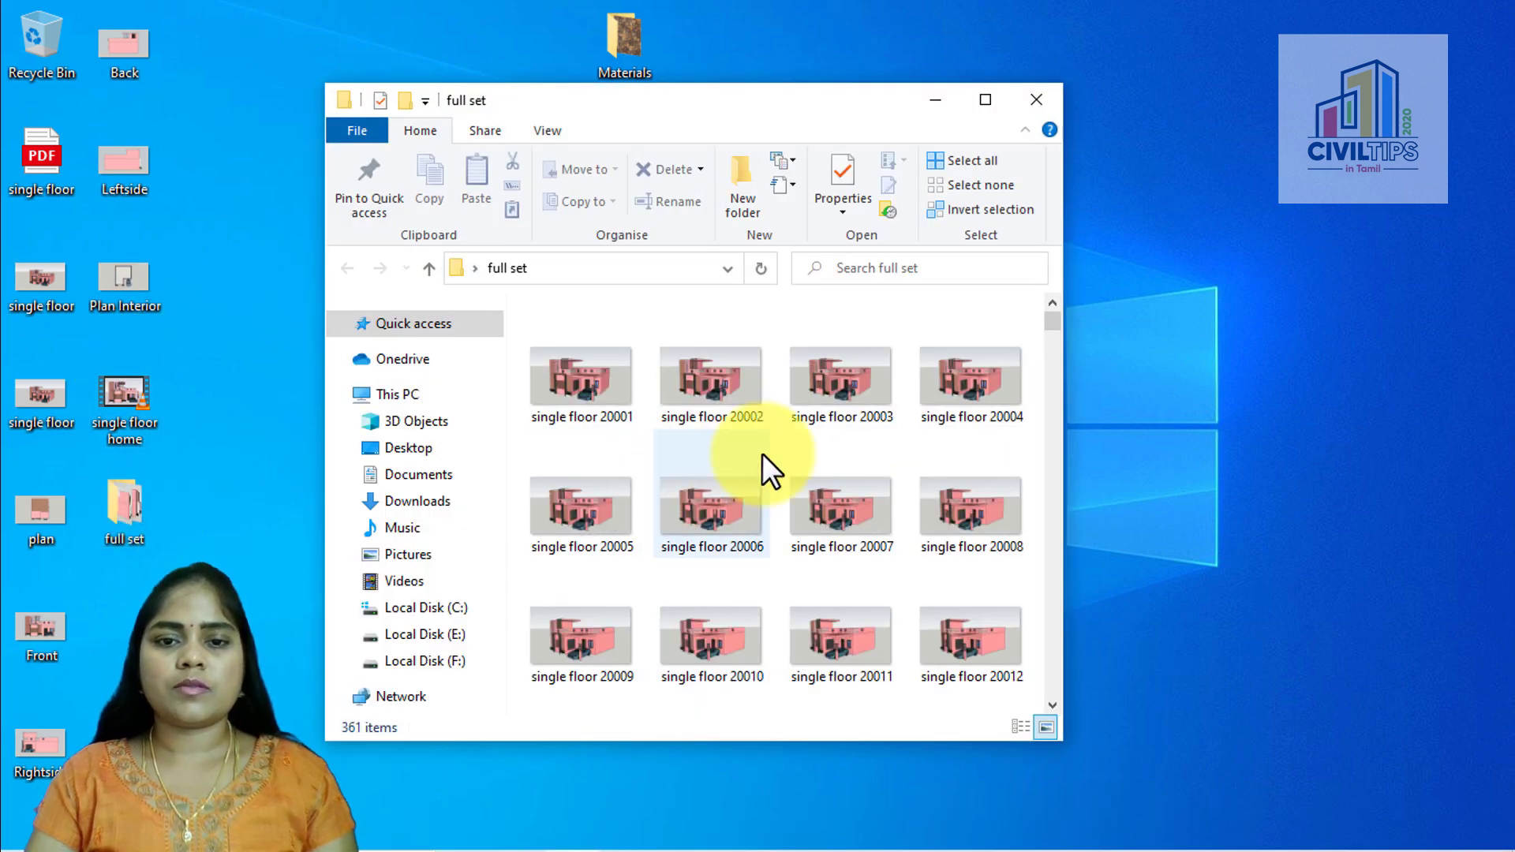
{"action": "scroll", "coordinate": [760, 462], "scroll_direction": "down", "scroll_amount": 5}
{"action": "scroll", "coordinate": [781, 489], "scroll_direction": "down", "scroll_amount": 9}
{"action": "scroll", "coordinate": [805, 511], "scroll_direction": "down", "scroll_amount": 9}
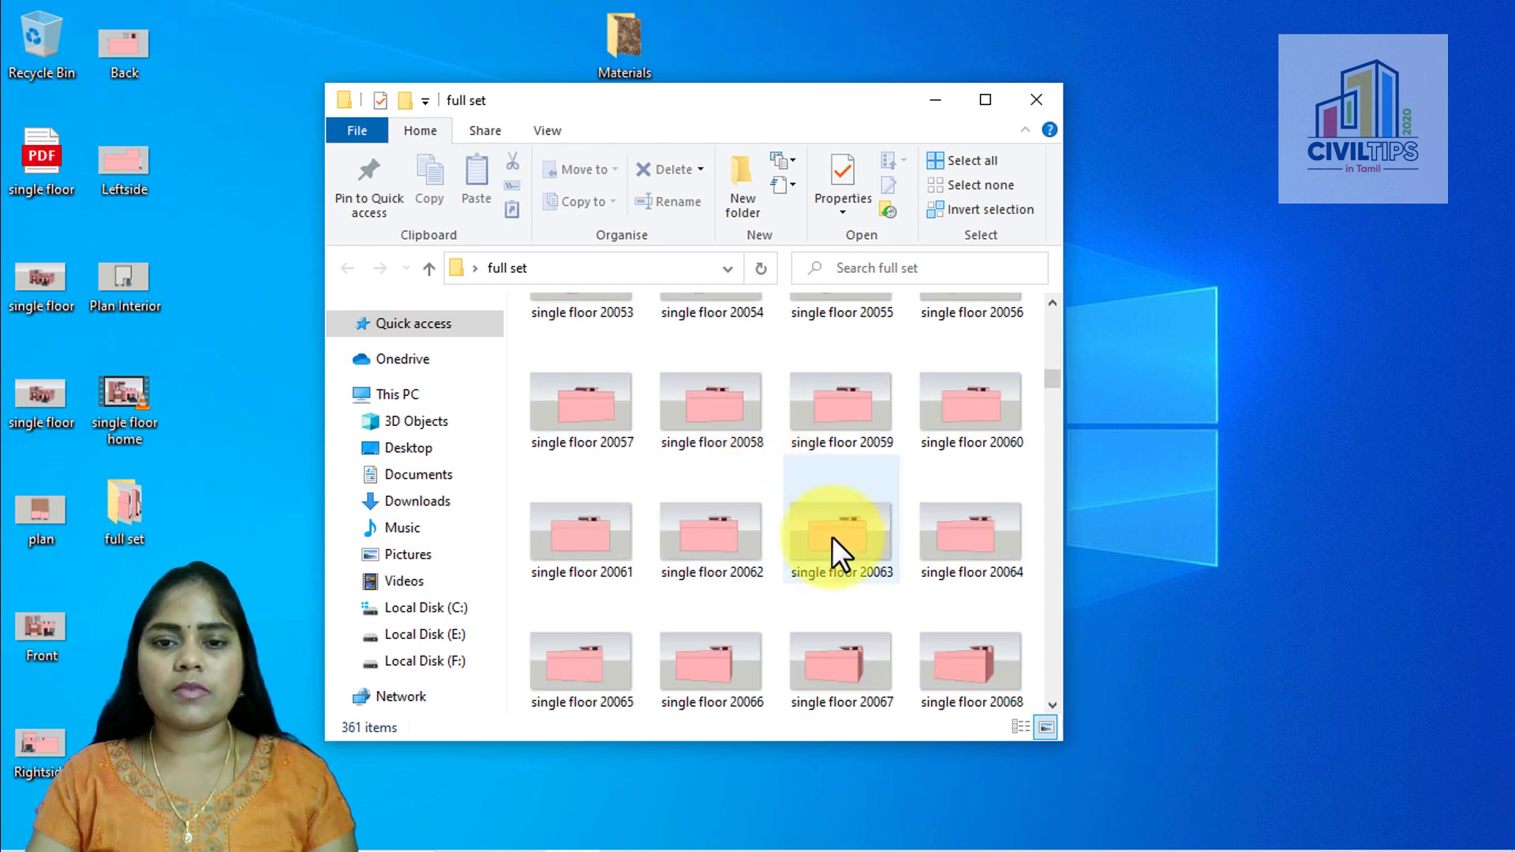
{"action": "scroll", "coordinate": [858, 532], "scroll_direction": "down", "scroll_amount": 6}
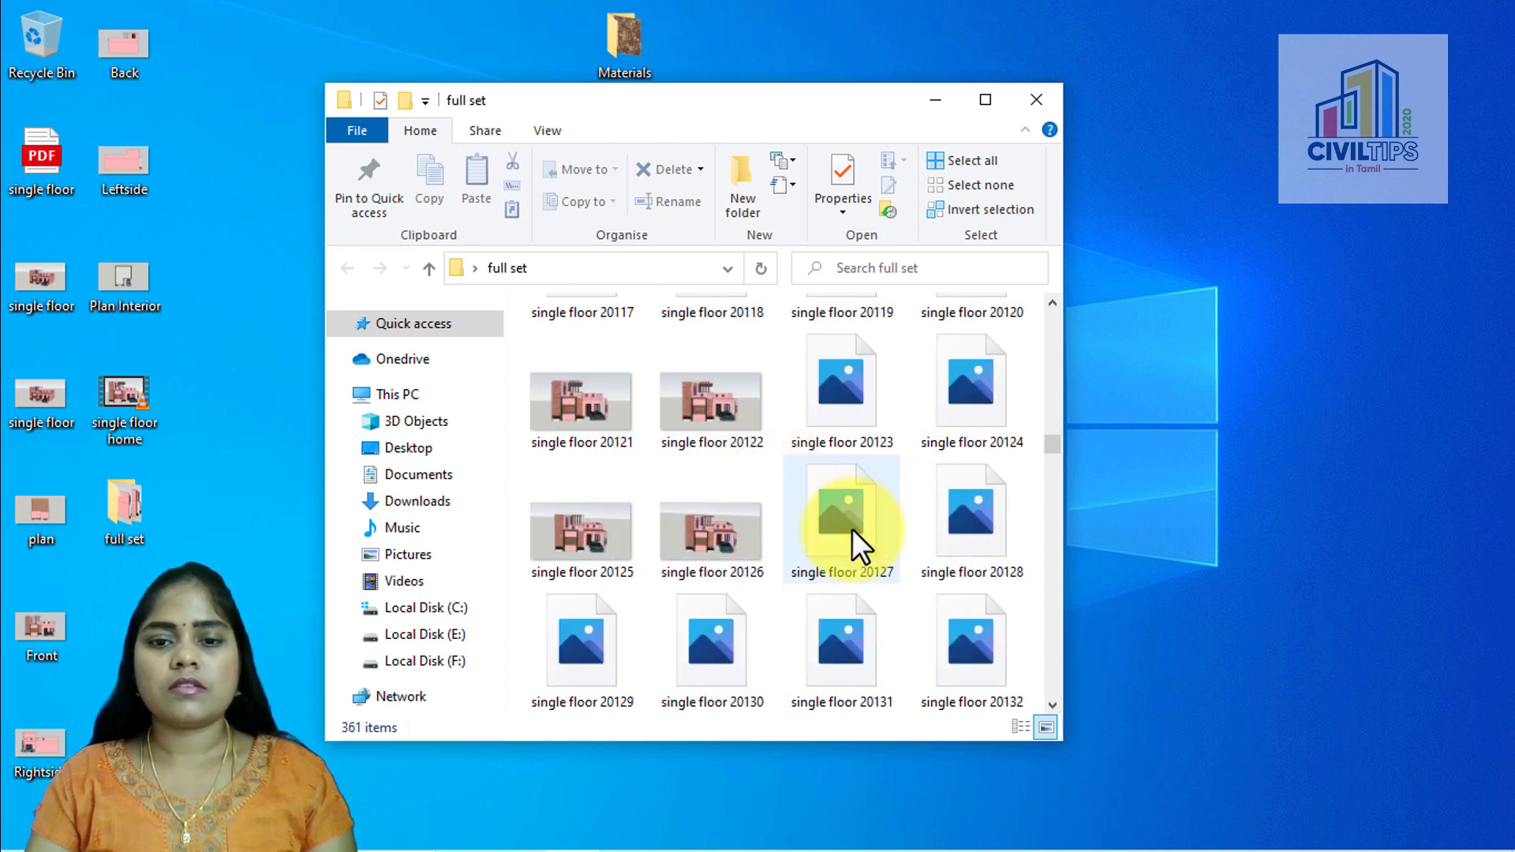
{"action": "scroll", "coordinate": [851, 529], "scroll_direction": "down", "scroll_amount": 4}
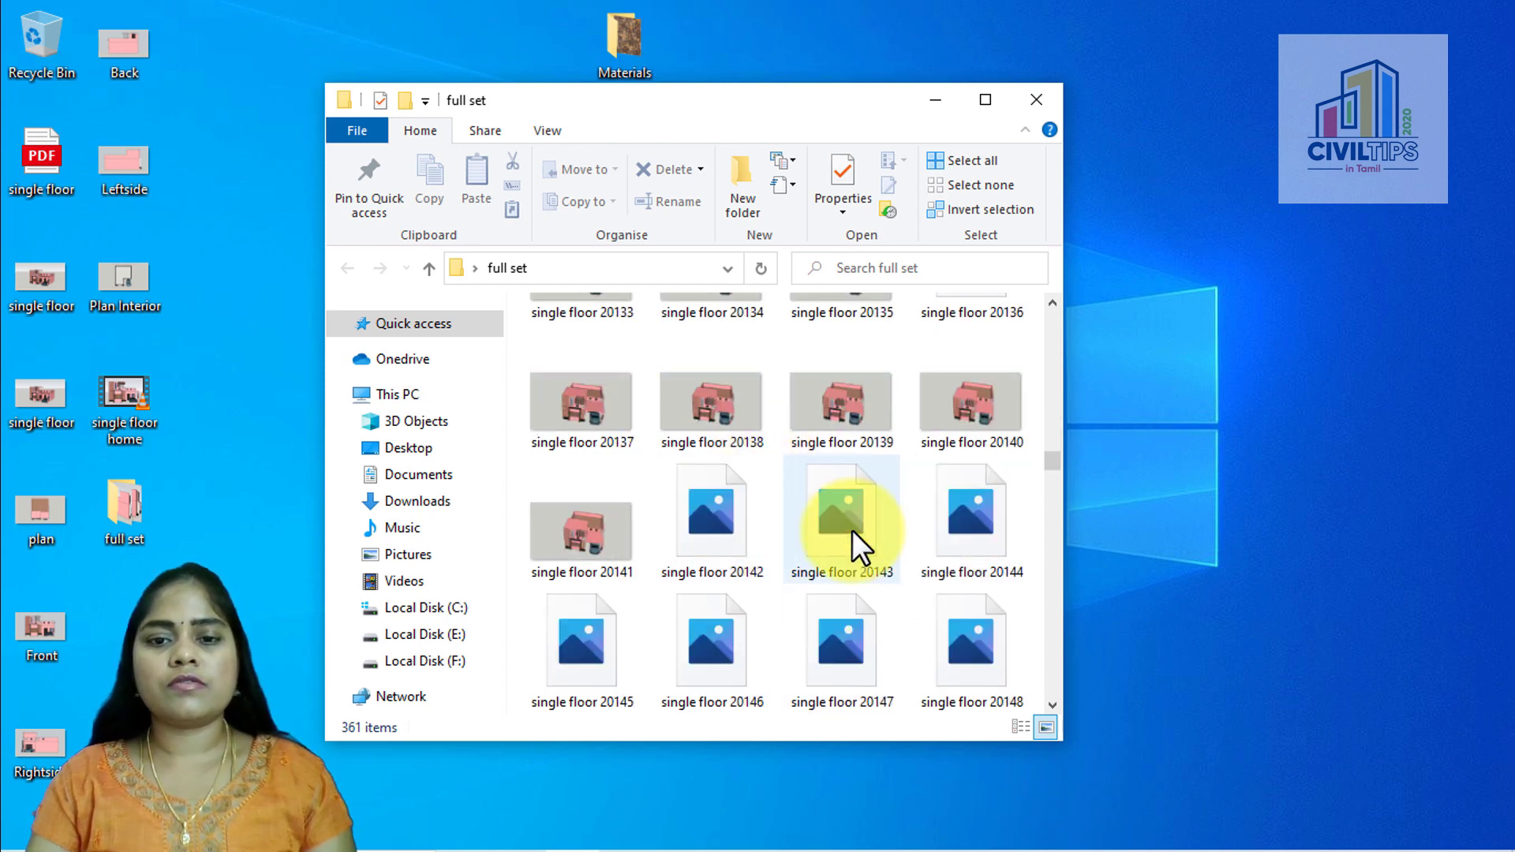
Maximize the folder window and review frames single floor 20001 through 20361
{"action": "double_click", "coordinate": [983, 102]}
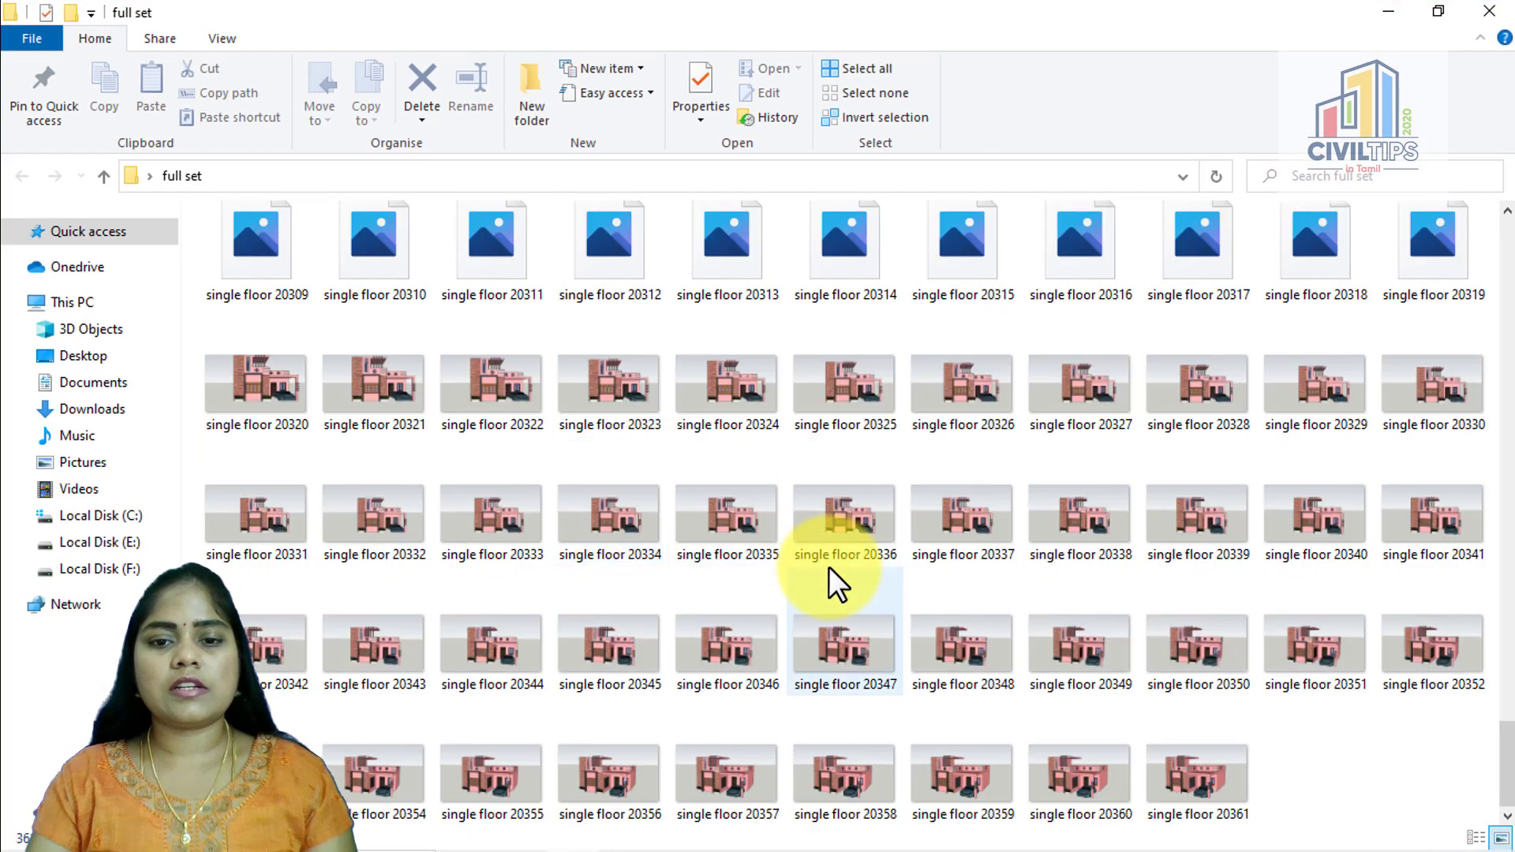
{"action": "scroll", "coordinate": [821, 552], "scroll_direction": "up", "scroll_amount": 2}
{"action": "scroll", "coordinate": [821, 552], "scroll_direction": "up", "scroll_amount": 5}
{"action": "scroll", "coordinate": [820, 553], "scroll_direction": "up", "scroll_amount": 3}
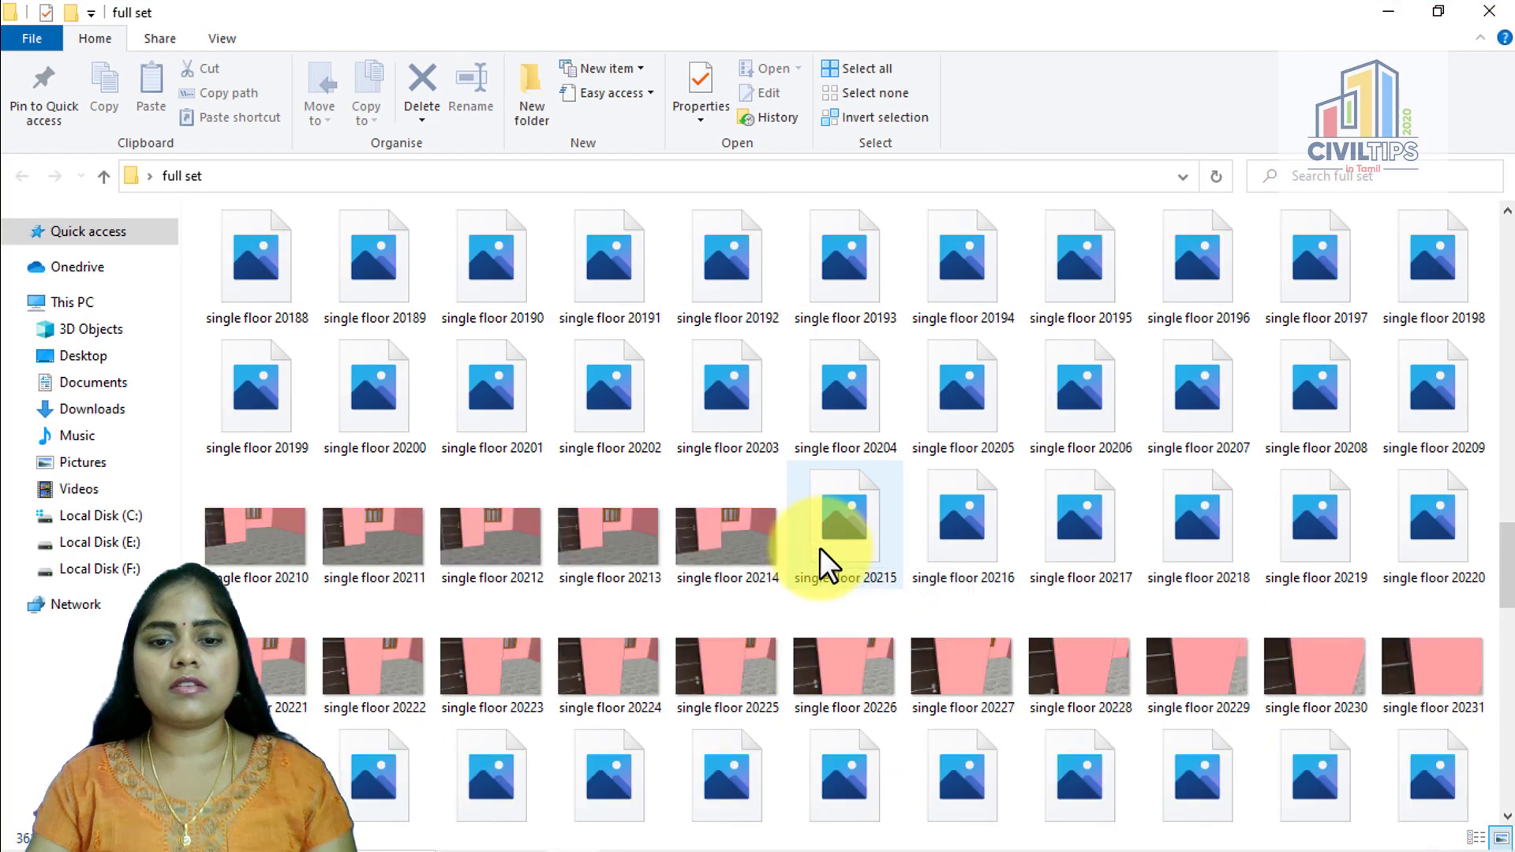
{"action": "scroll", "coordinate": [820, 553], "scroll_direction": "up", "scroll_amount": 3}
{"action": "scroll", "coordinate": [813, 536], "scroll_direction": "up", "scroll_amount": 5}
{"action": "scroll", "coordinate": [790, 490], "scroll_direction": "up", "scroll_amount": 3}
{"action": "scroll", "coordinate": [631, 426], "scroll_direction": "up", "scroll_amount": 2}
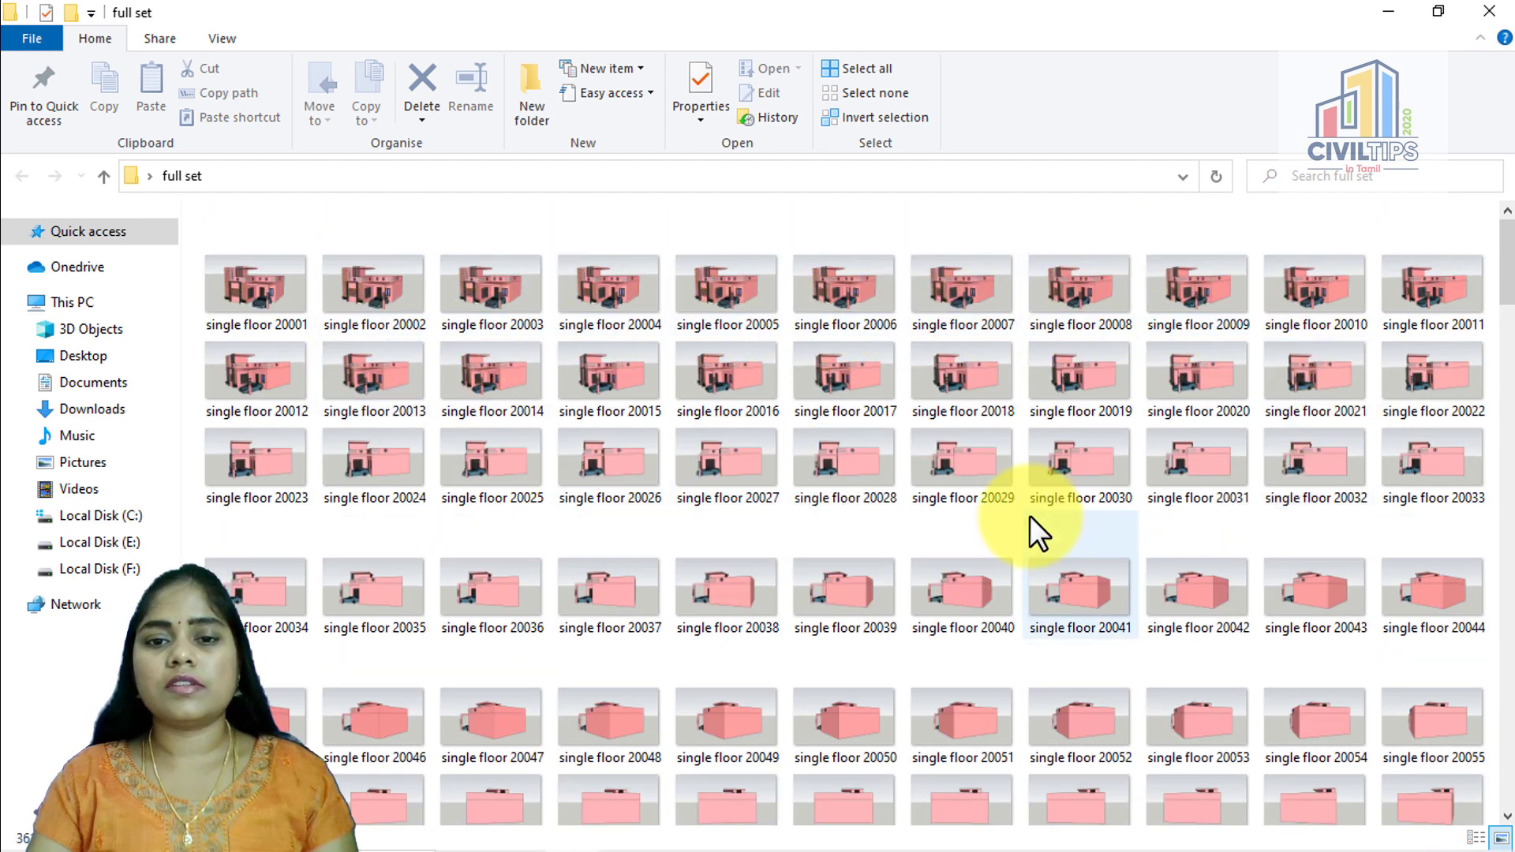
{"action": "scroll", "coordinate": [1018, 553], "scroll_direction": "down", "scroll_amount": 2}
{"action": "scroll", "coordinate": [1019, 581], "scroll_direction": "down", "scroll_amount": 3}
{"action": "scroll", "coordinate": [1019, 581], "scroll_direction": "down", "scroll_amount": 10}
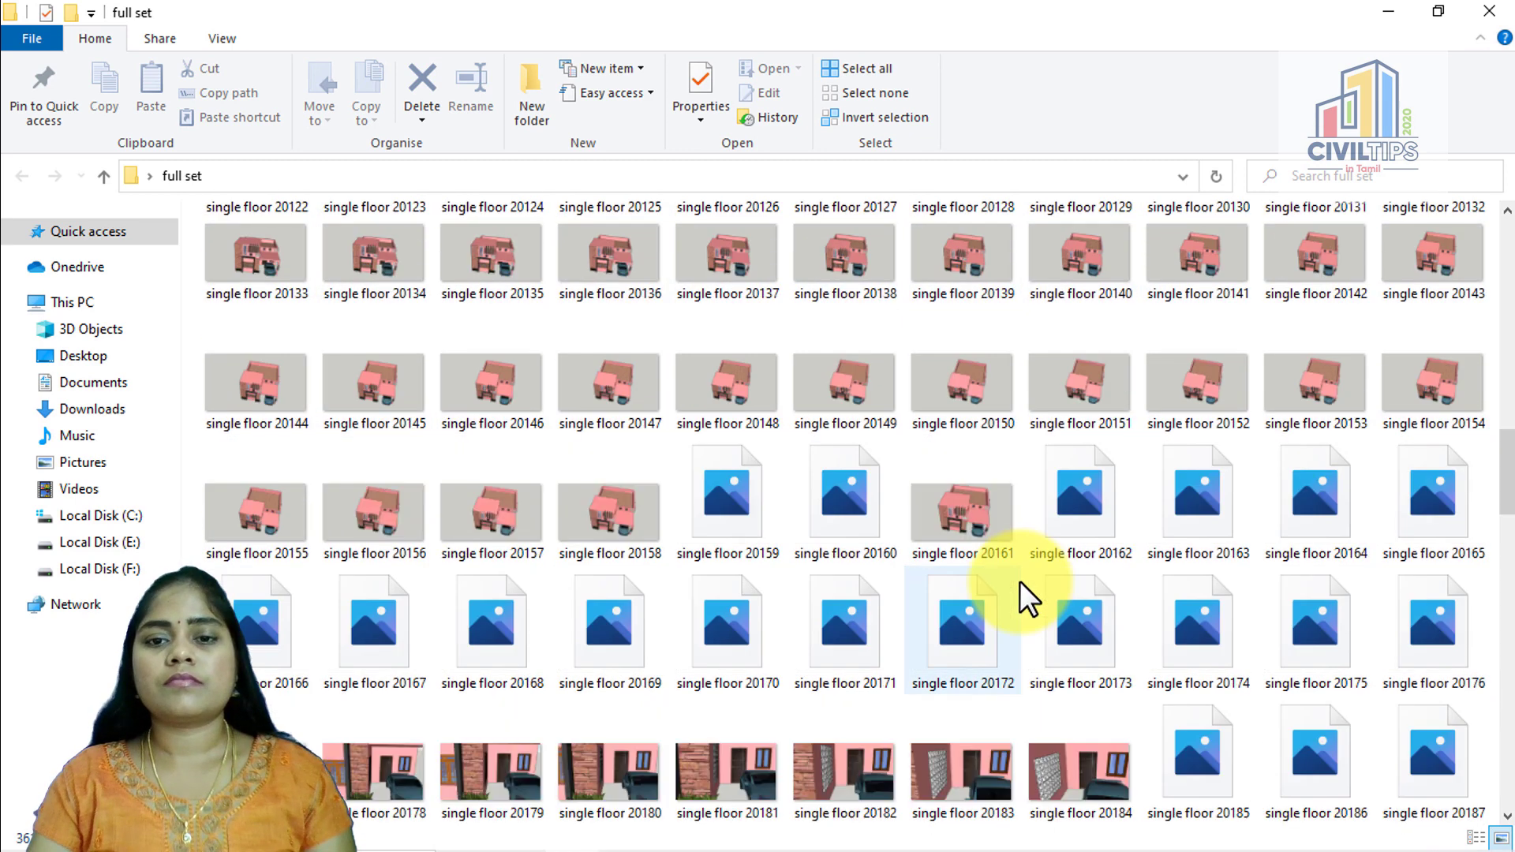
{"action": "scroll", "coordinate": [1019, 582], "scroll_direction": "down", "scroll_amount": 4}
{"action": "scroll", "coordinate": [976, 605], "scroll_direction": "down", "scroll_amount": 3}
{"action": "scroll", "coordinate": [977, 605], "scroll_direction": "down", "scroll_amount": 4}
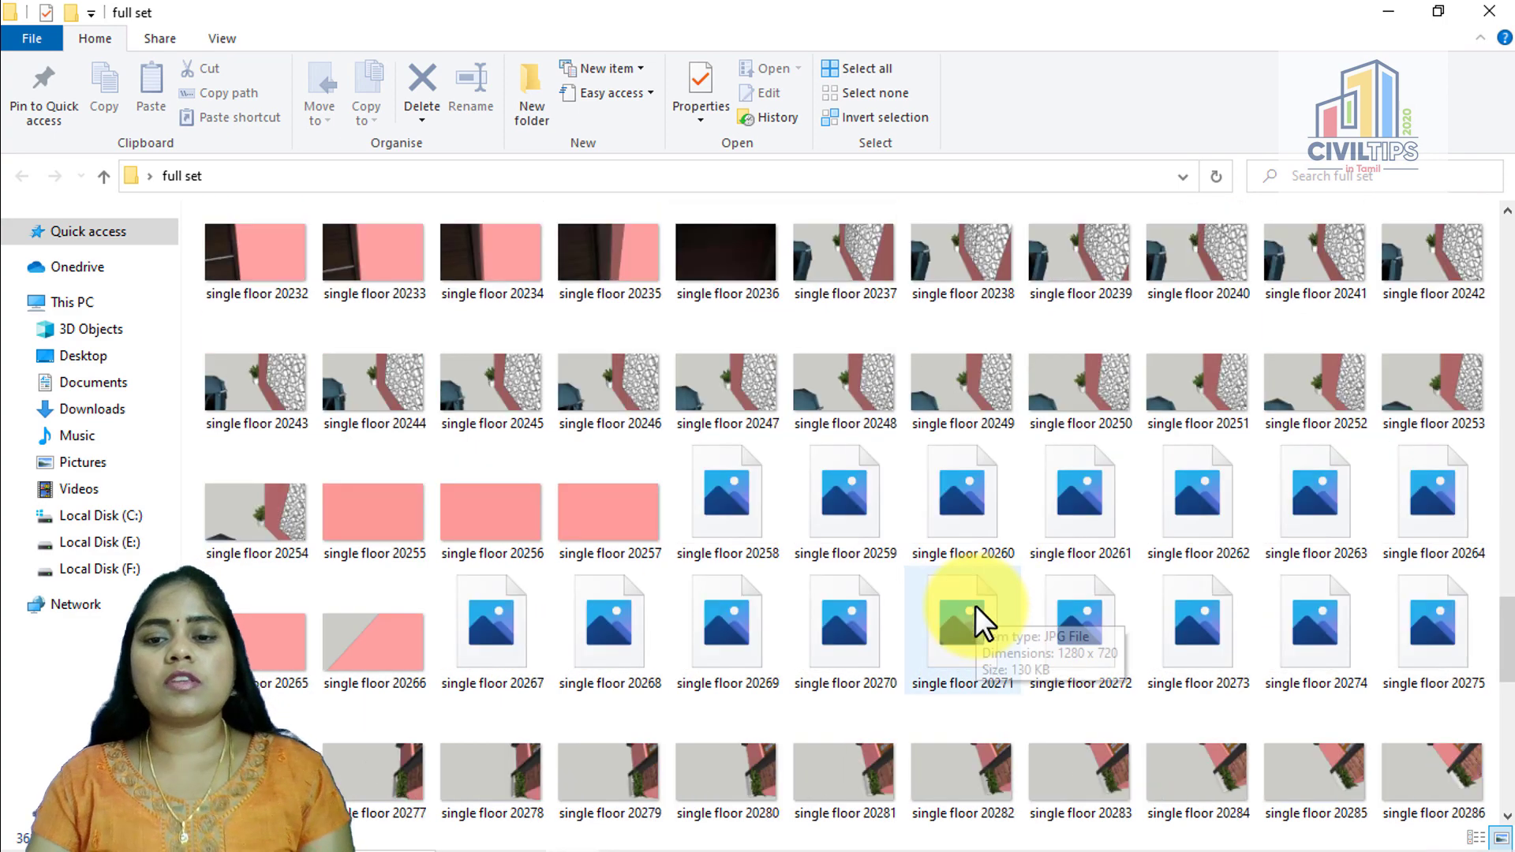
{"action": "scroll", "coordinate": [975, 605], "scroll_direction": "down", "scroll_amount": 4}
{"action": "scroll", "coordinate": [976, 605], "scroll_direction": "down", "scroll_amount": 1}
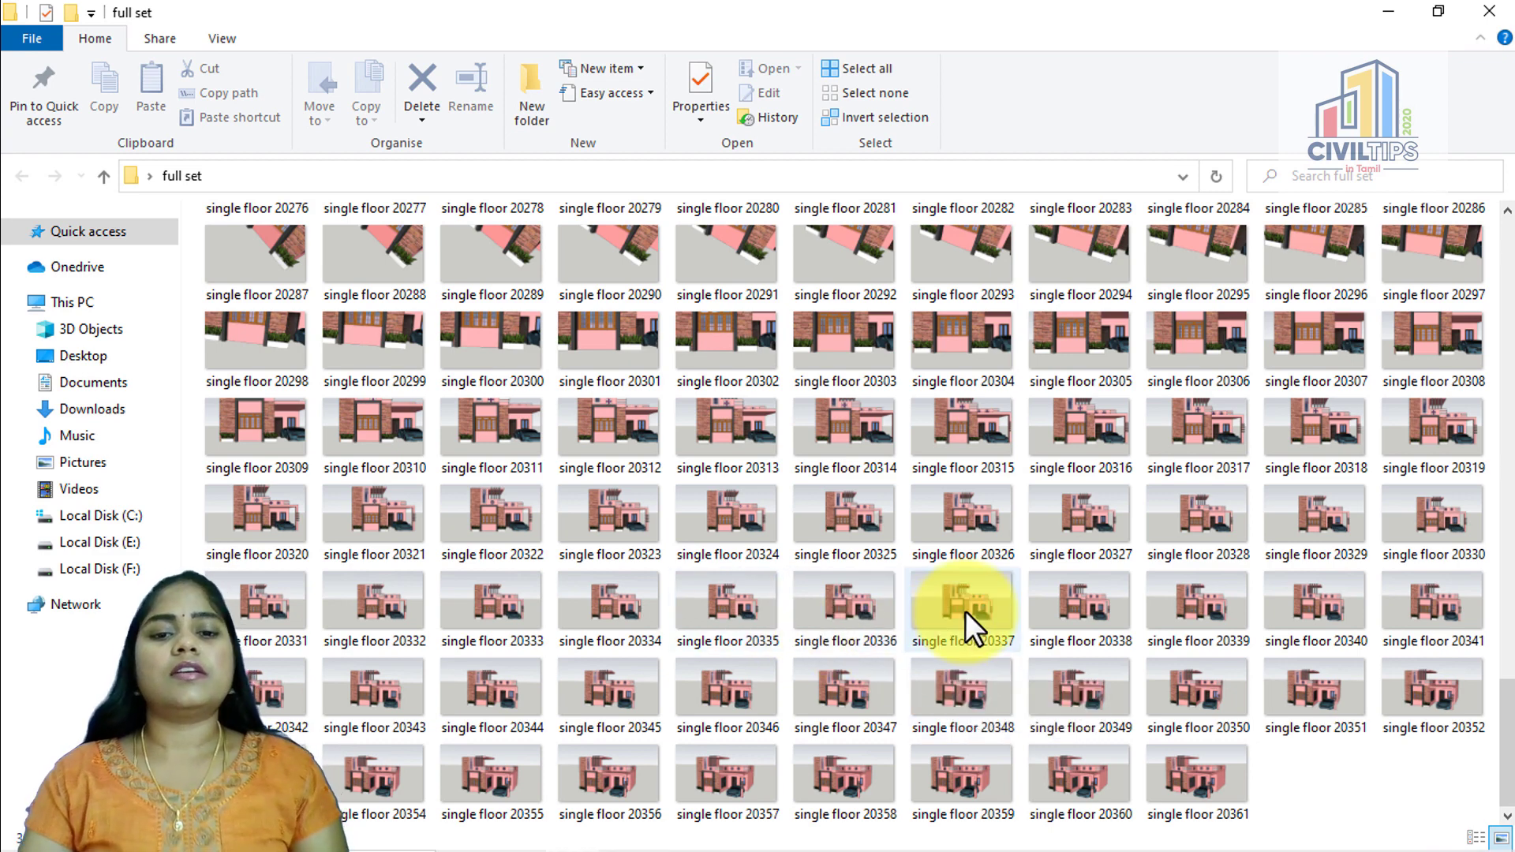
{"action": "scroll", "coordinate": [872, 595], "scroll_direction": "up", "scroll_amount": 2}
{"action": "scroll", "coordinate": [872, 595], "scroll_direction": "up", "scroll_amount": 5}
{"action": "scroll", "coordinate": [761, 608], "scroll_direction": "up", "scroll_amount": 5}
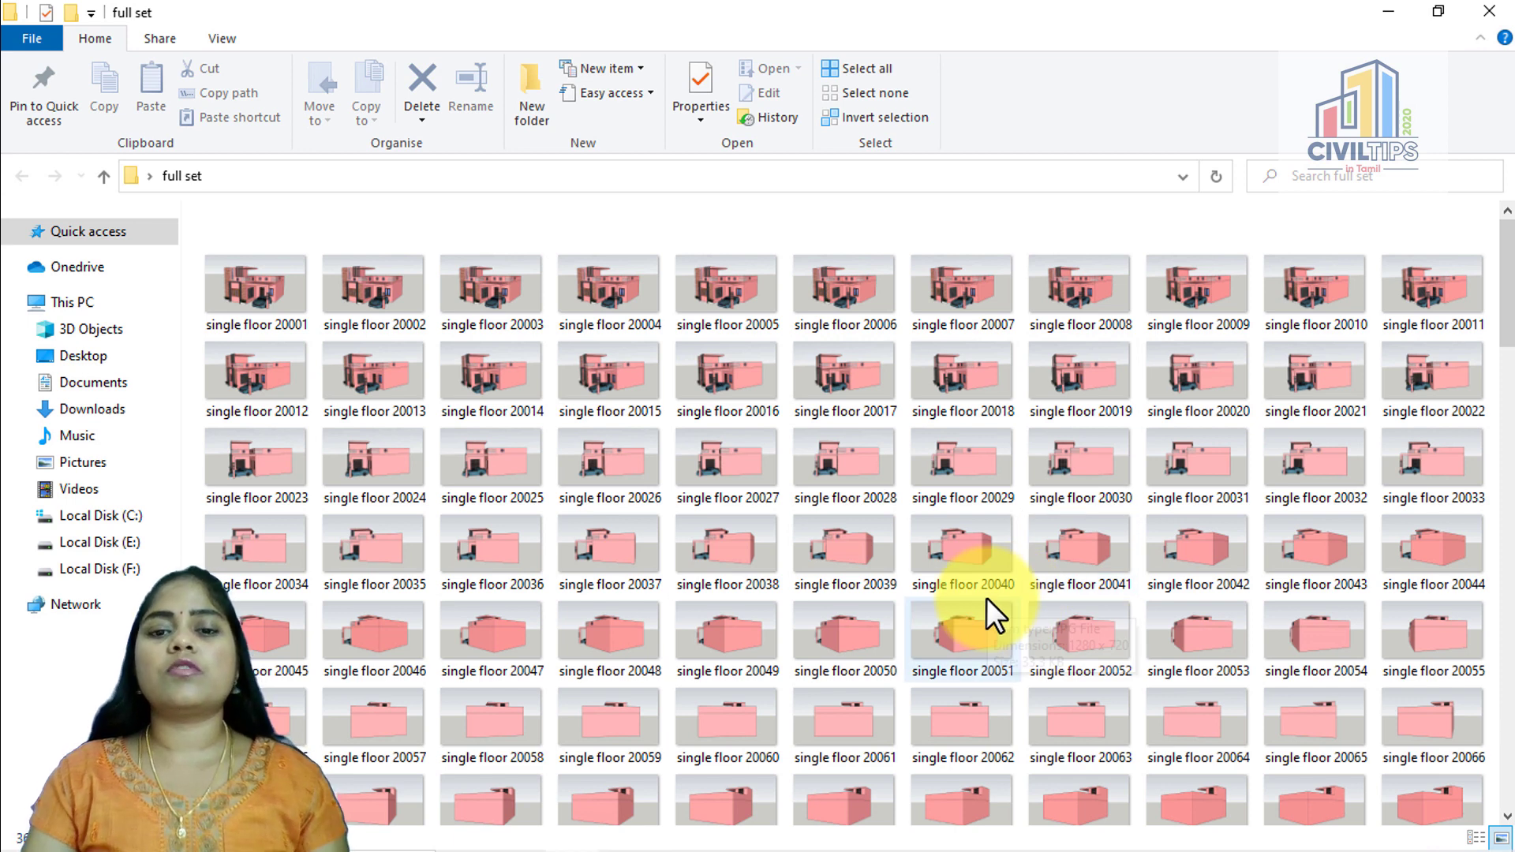
{"action": "scroll", "coordinate": [1143, 630], "scroll_direction": "down", "scroll_amount": 10}
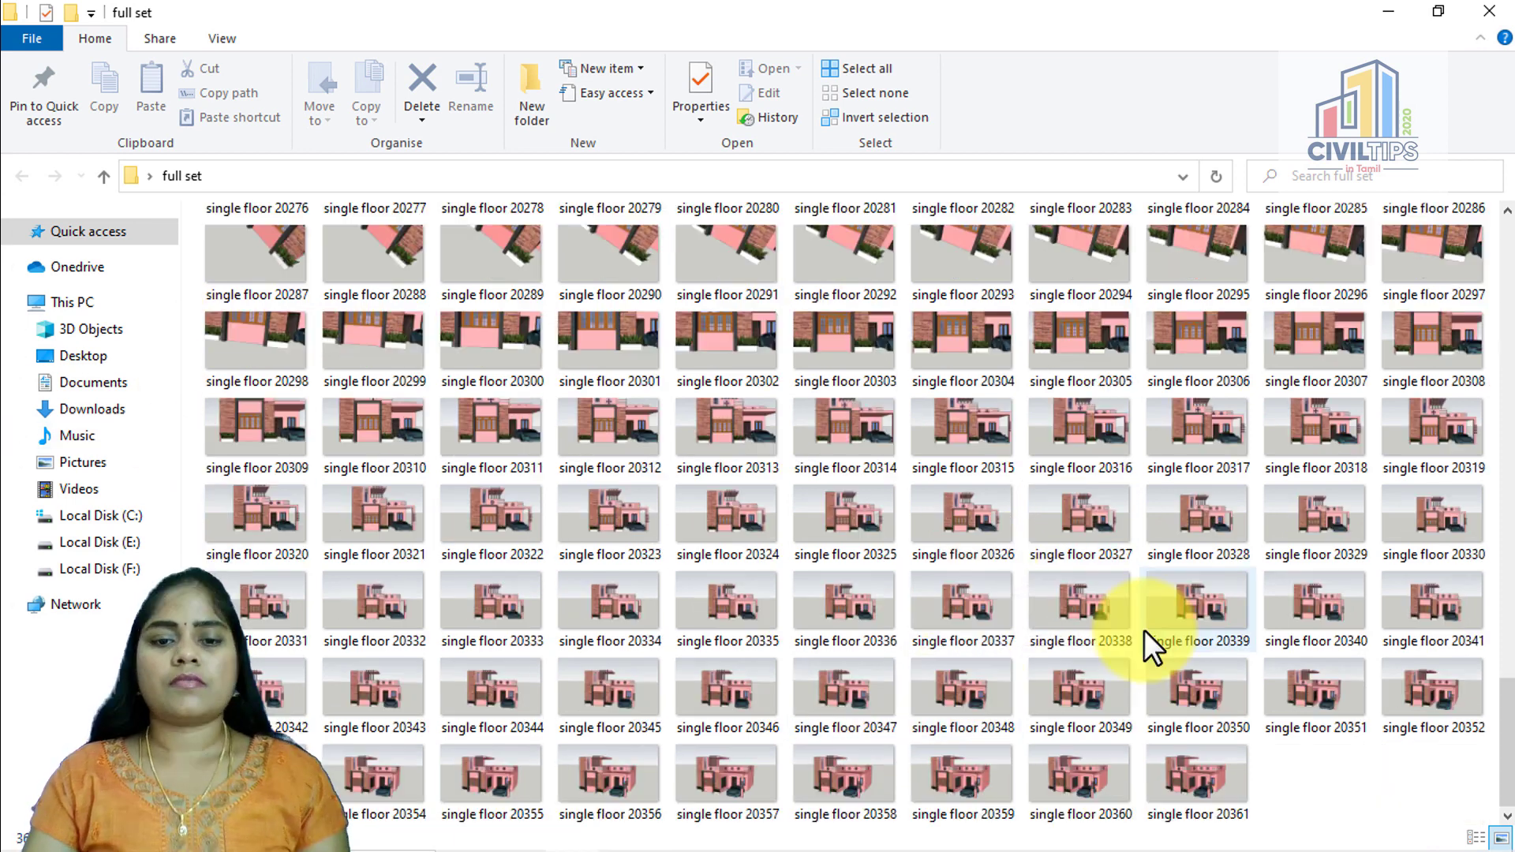